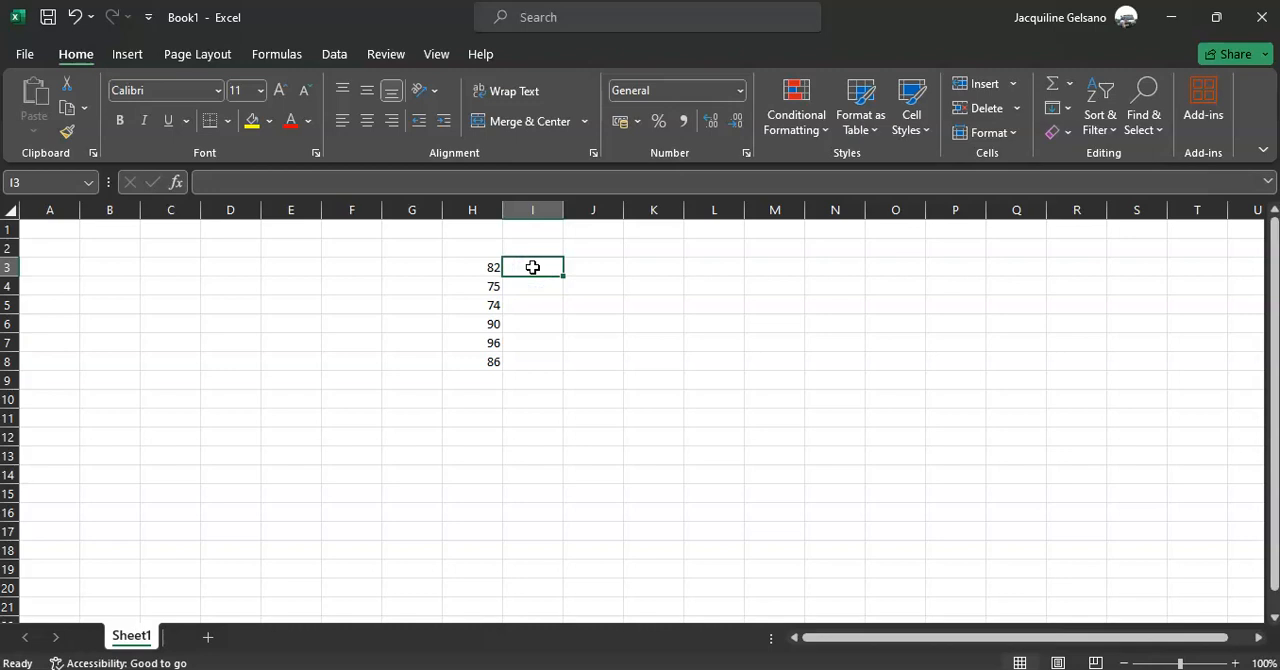
Enter the note 'If grade is greater 75, then it will say "Passed"' in cell K3
key("Right")
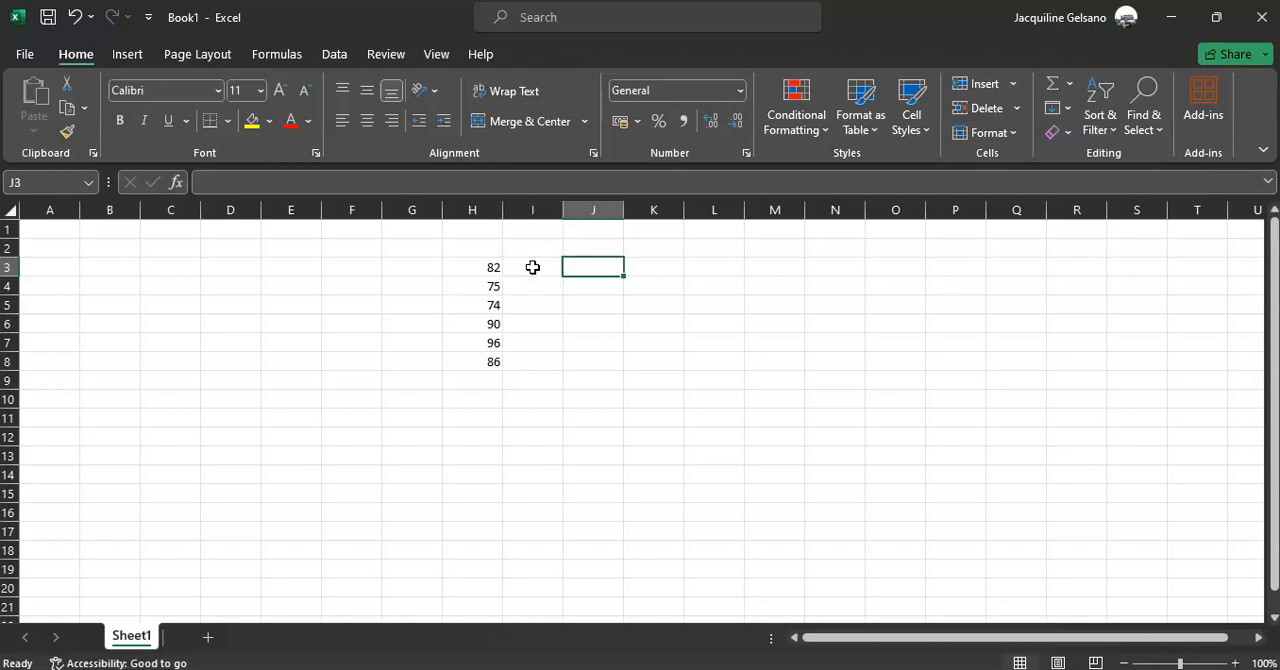
key("Right")
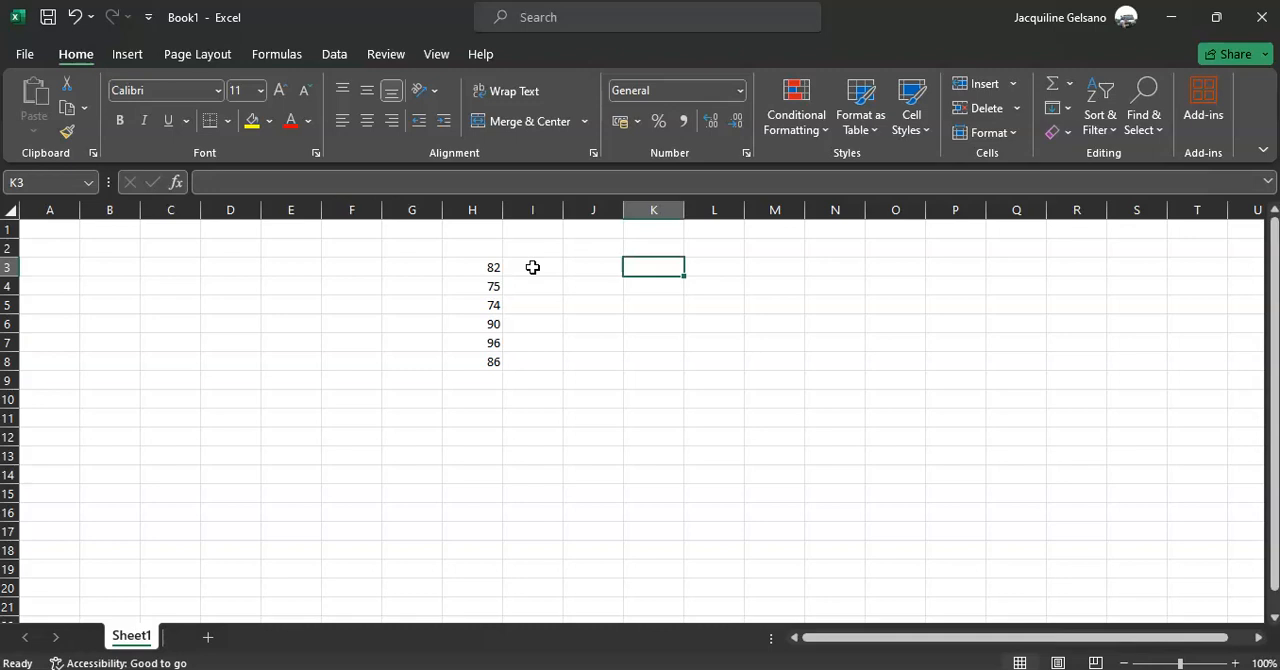
type("If grade is")
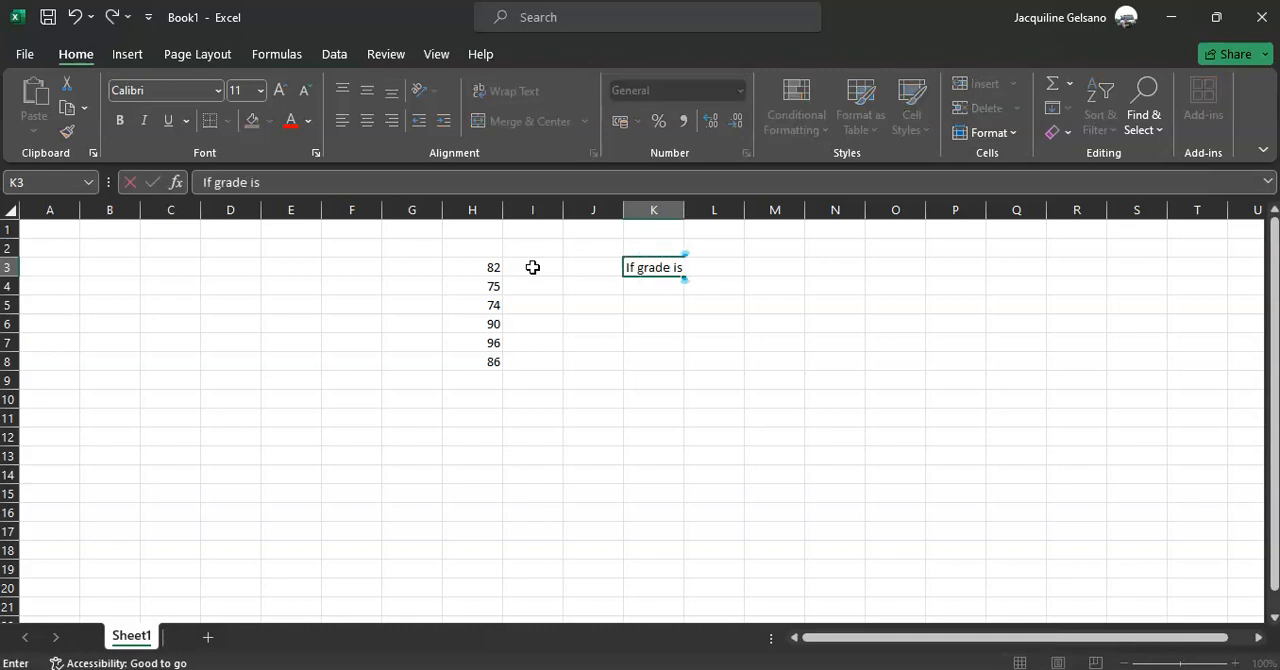
type(" greater")
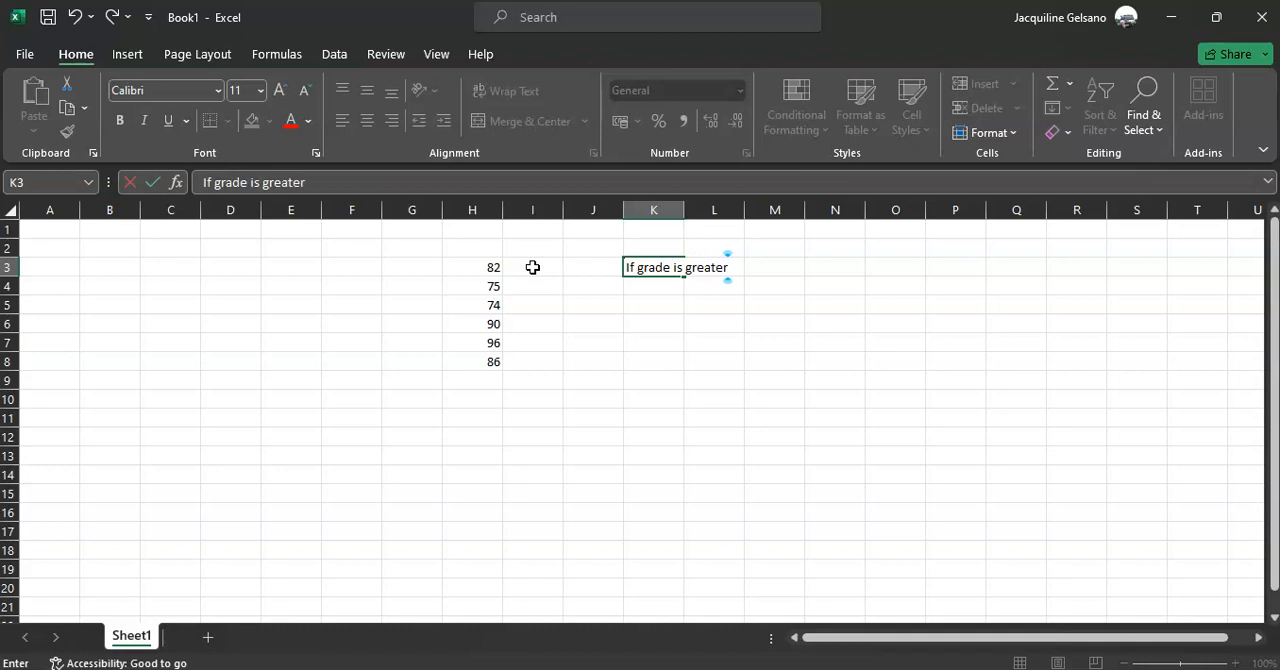
type(" 75, then")
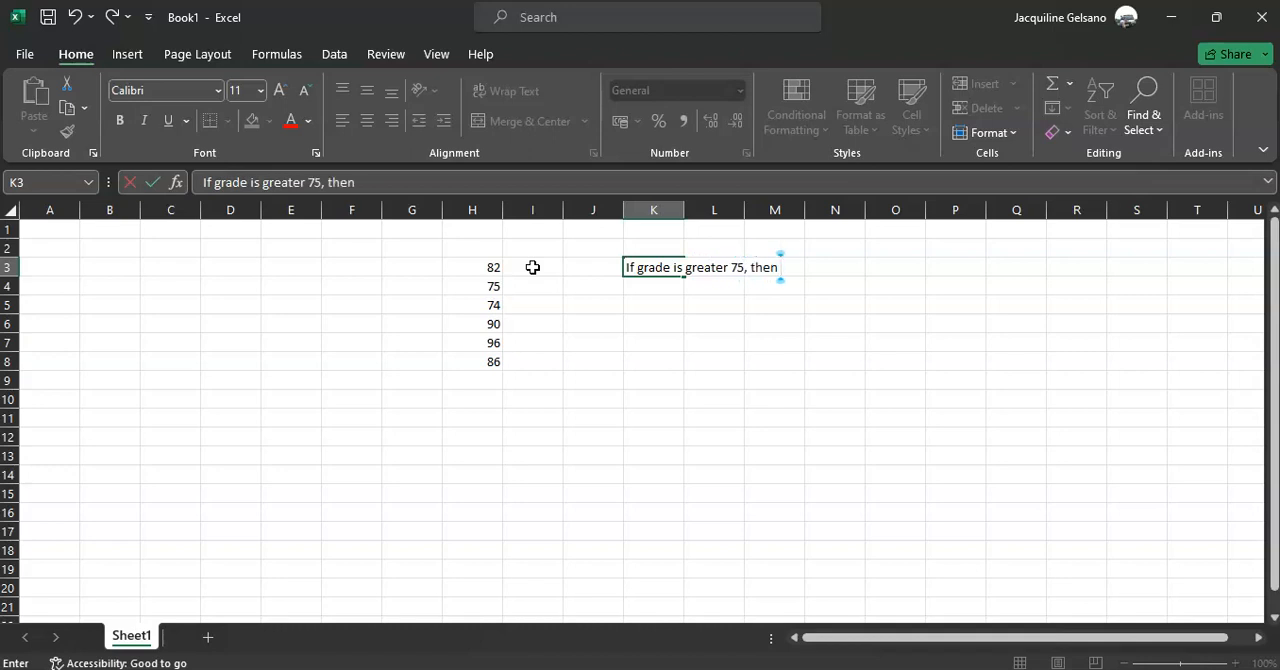
type(" it will say \"Passed\"")
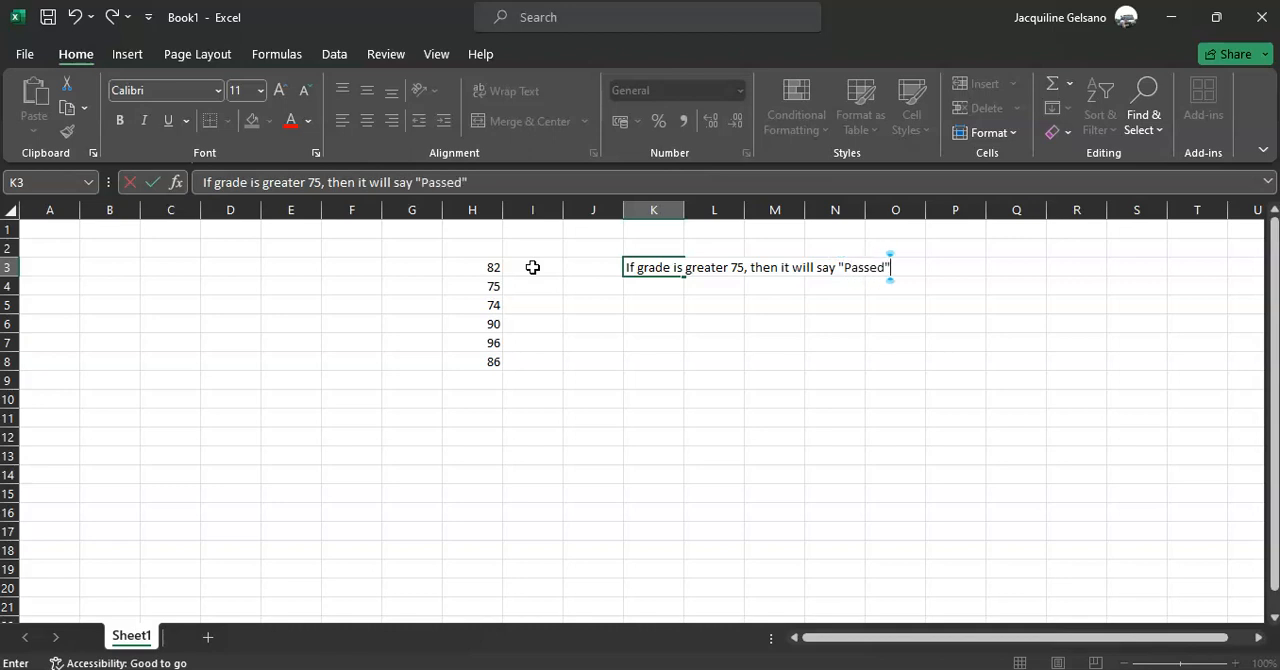
key("Return")
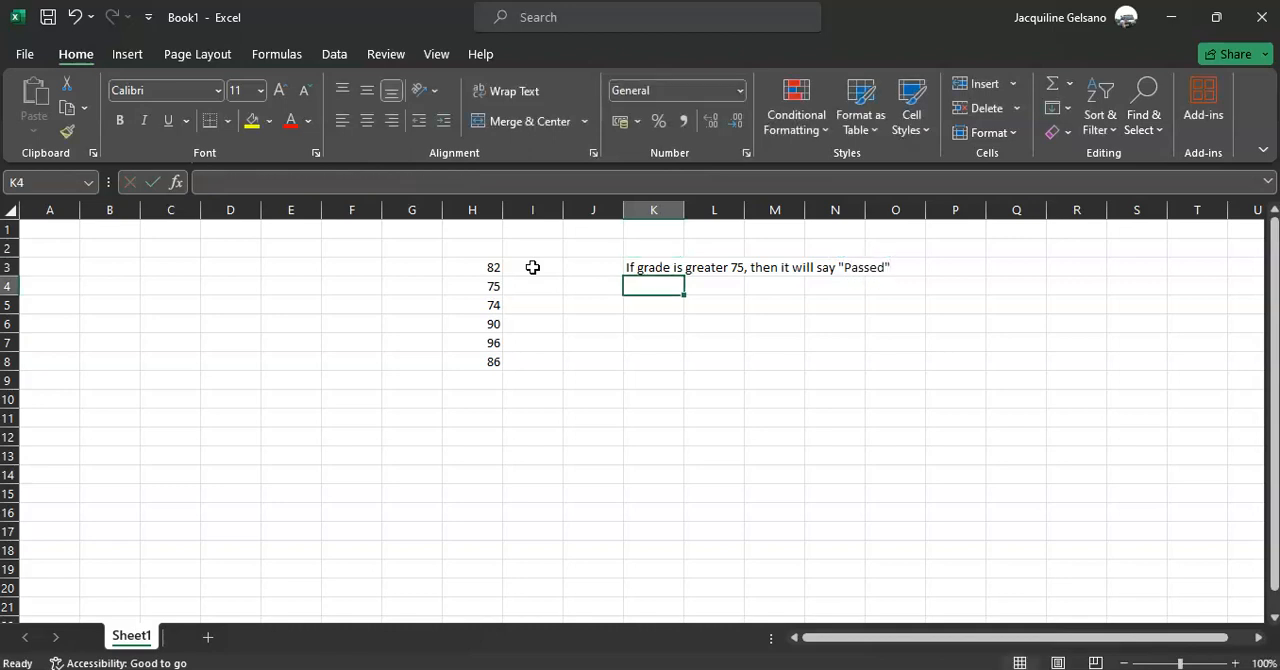
Enter the note 'If grade is less than 75, then it will say "Failed"' in cell K4
type("If grade is ")
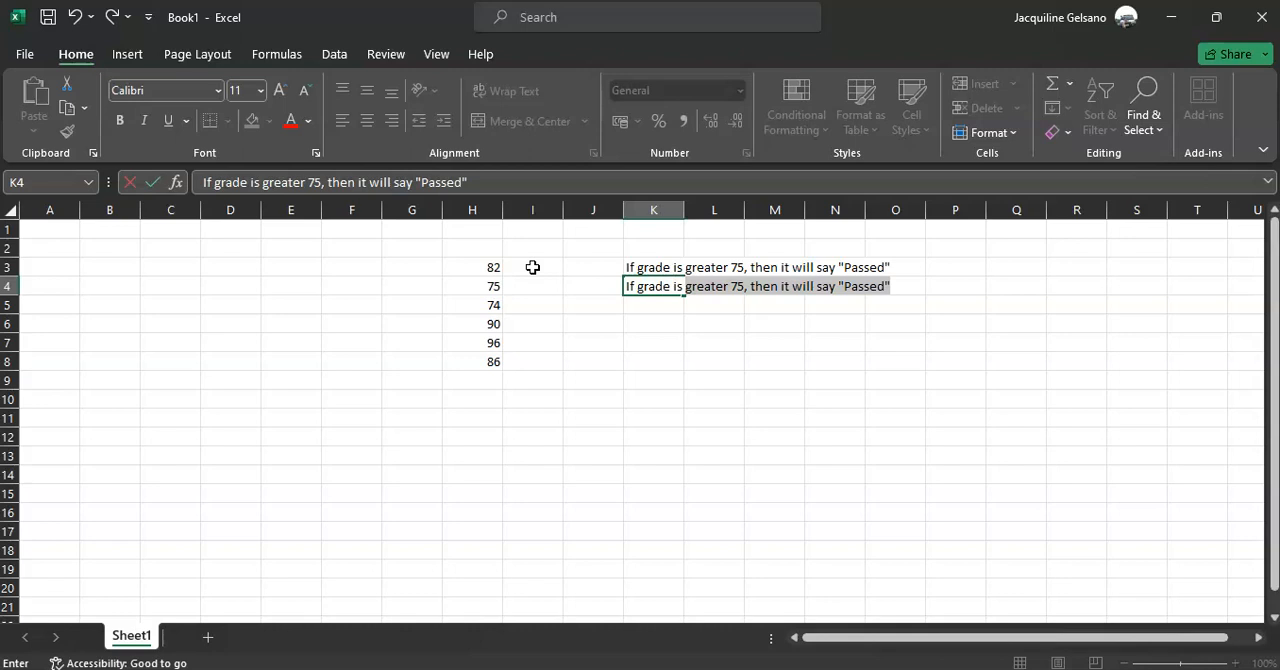
type("less than")
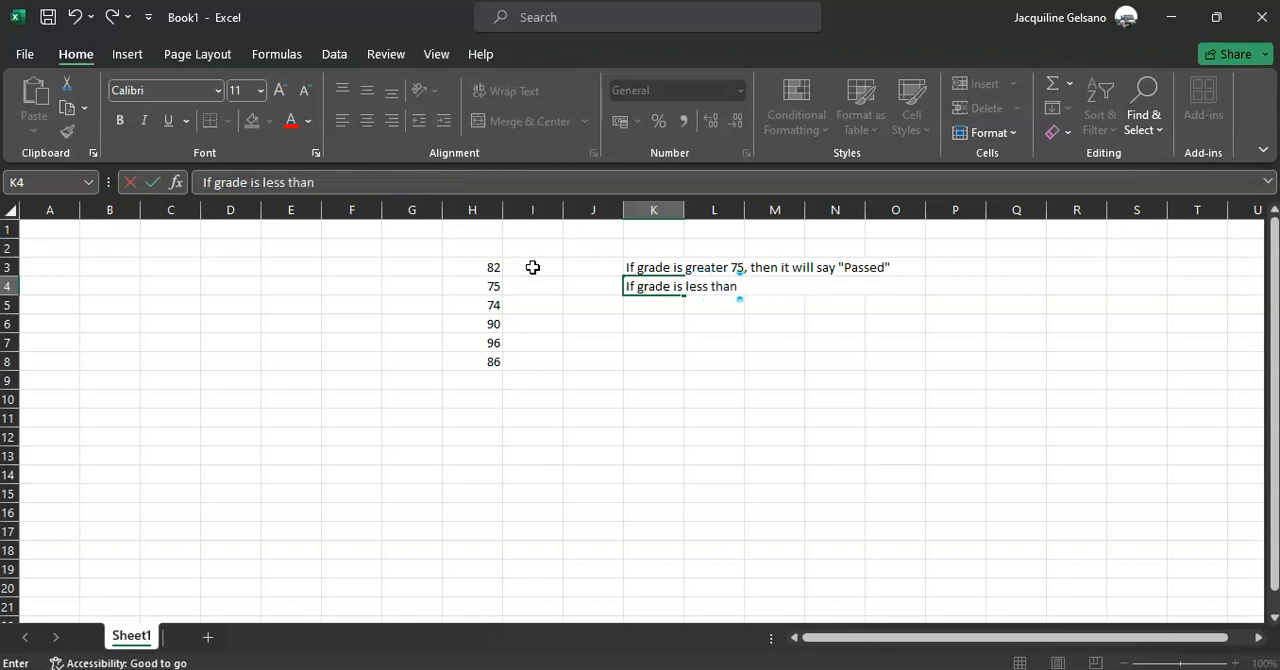
type(" 75, then it will say \"Faile")
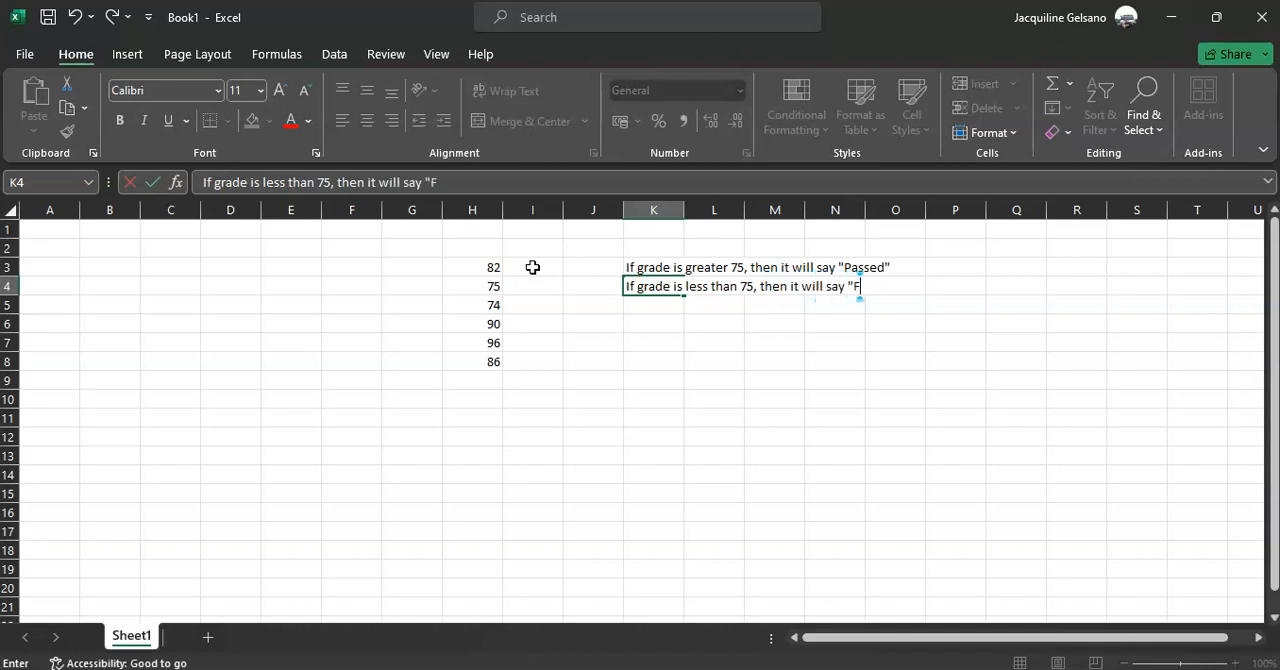
key("BackSpace")
type("led\"")
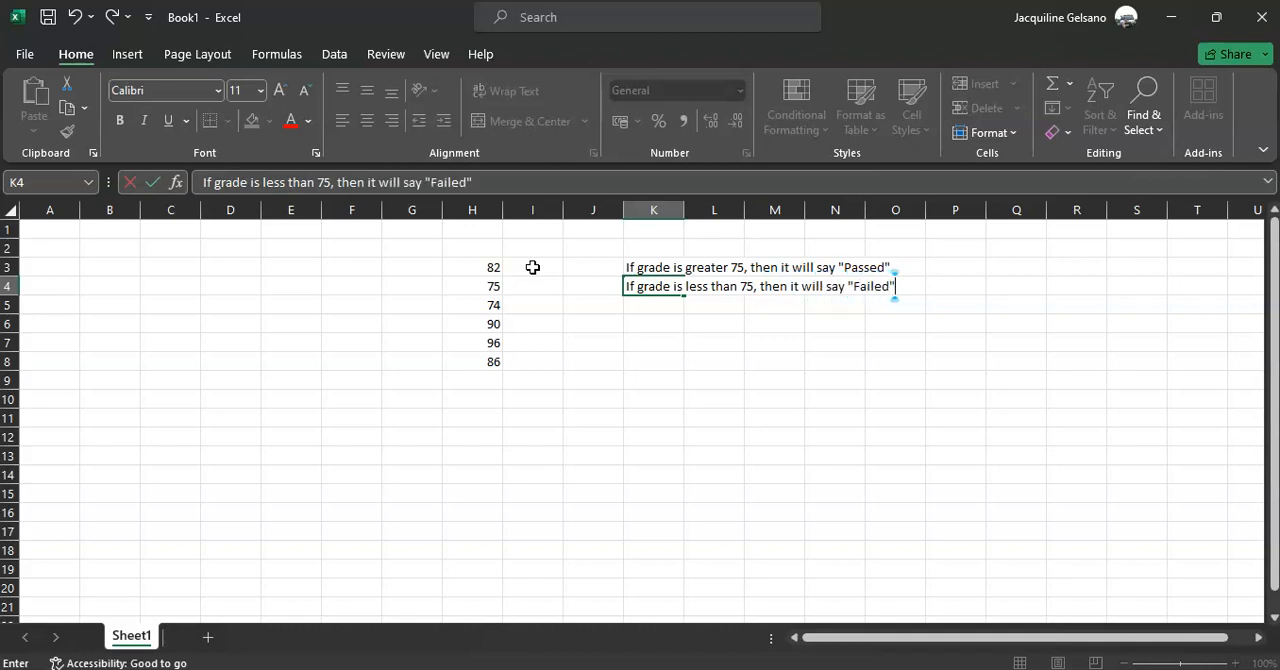
key("Return")
Fill in a criteria table in K6:L7 pairing >75 with Passed and <75 with Failed
key("Return")
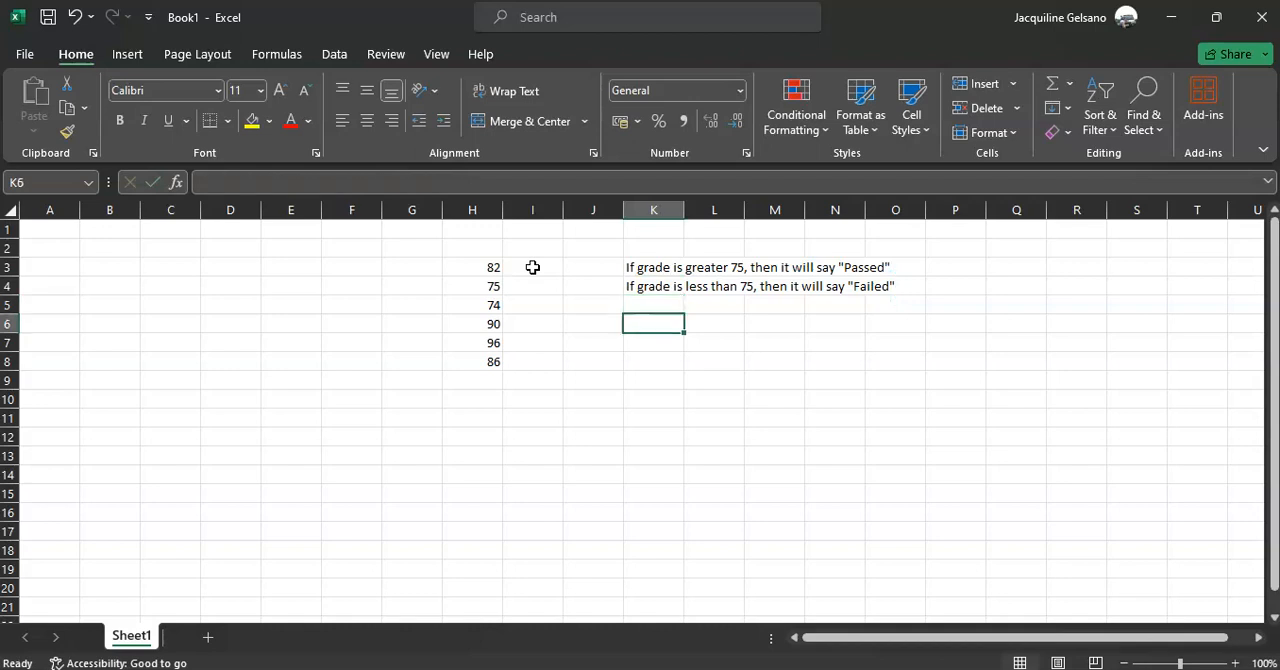
type(">75")
key("Tab")
type("Passed")
key("Return")
type("<75")
key("Tab")
type("Failed")
key("Return")
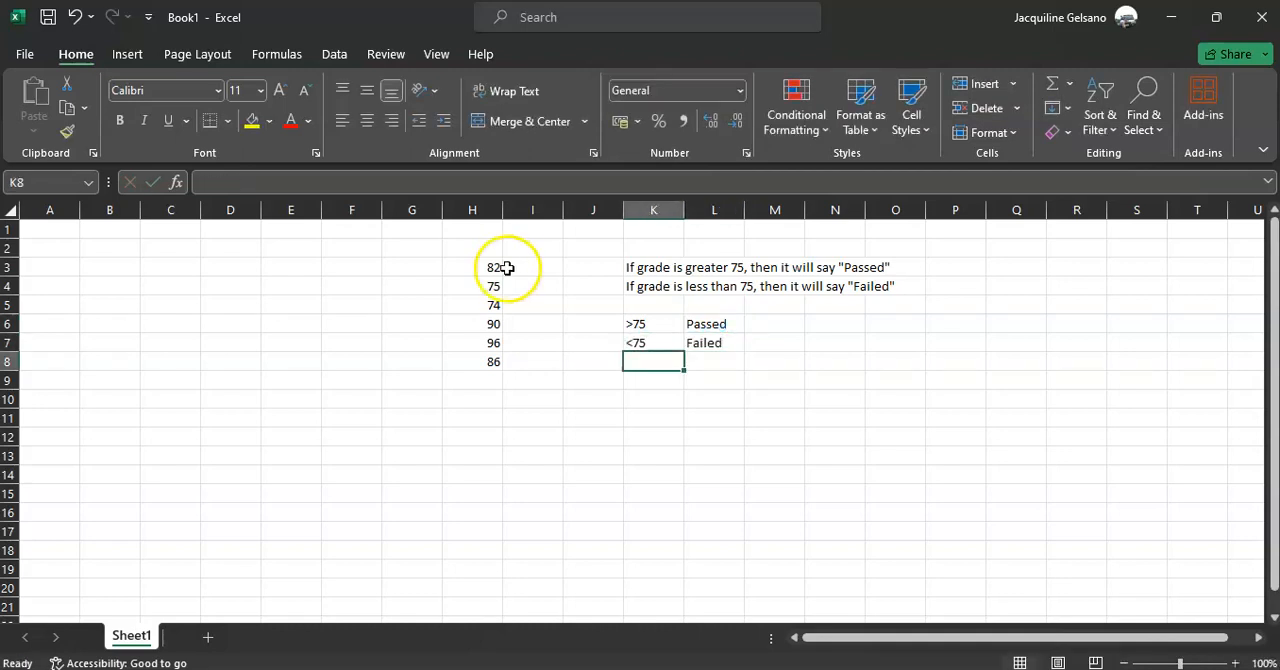
left_click(517, 267)
left_click(478, 268)
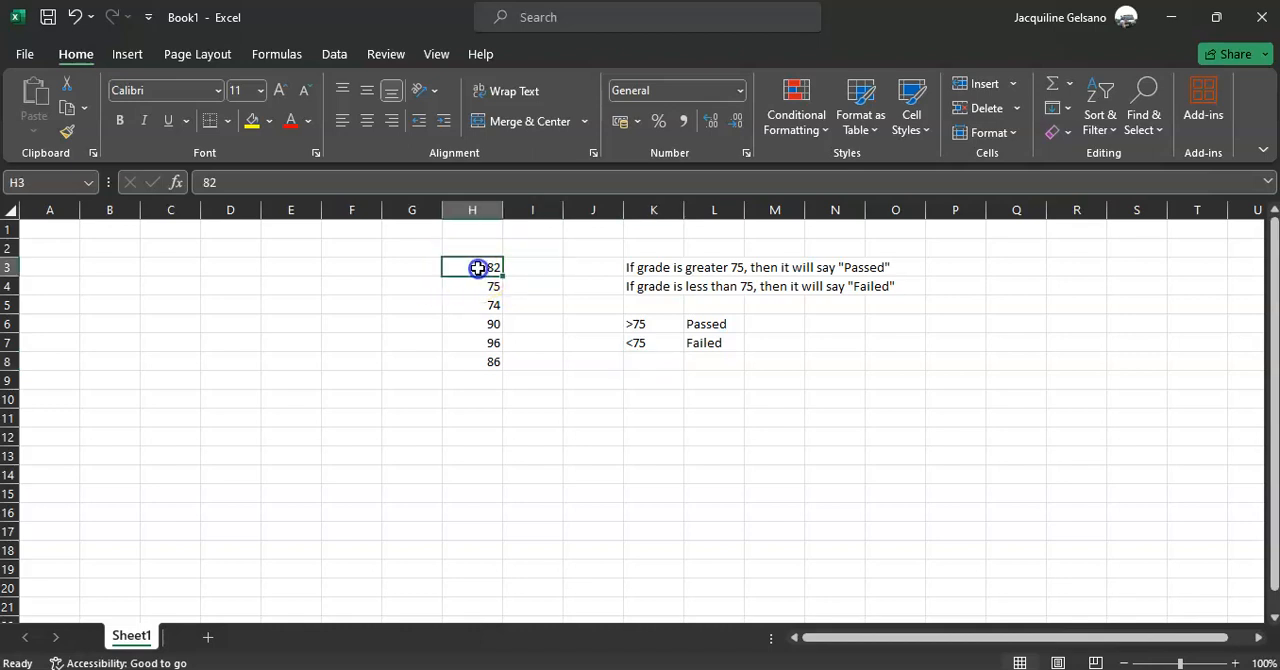
key("Right")
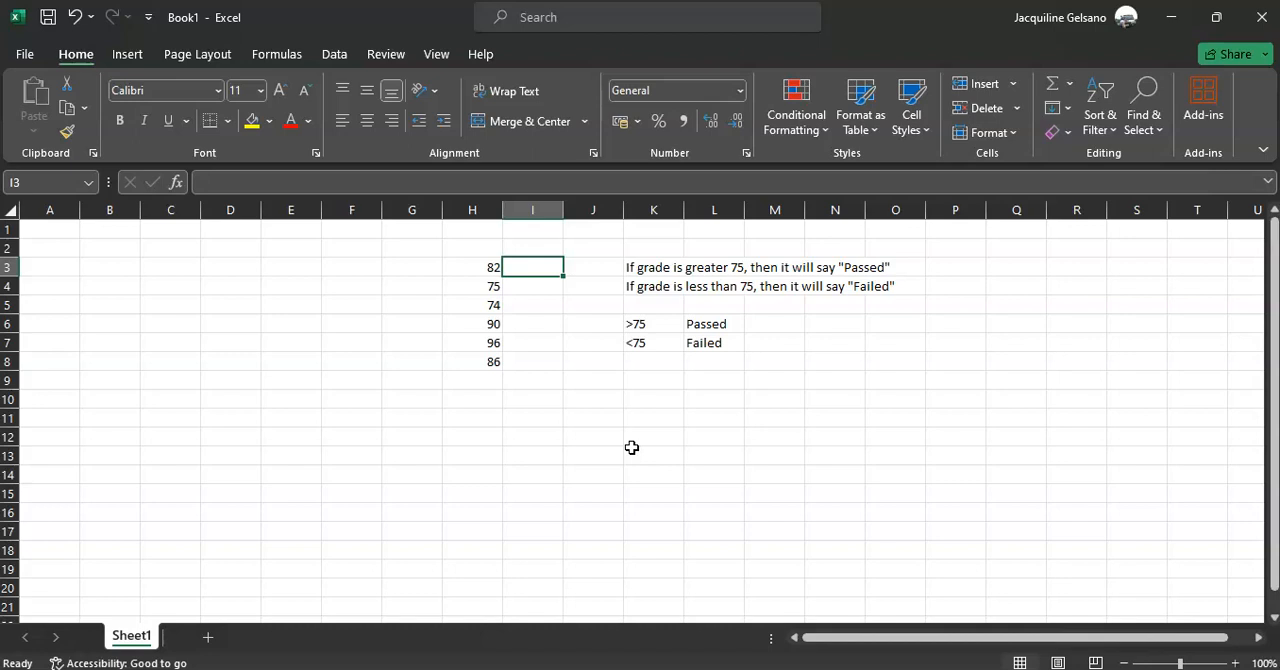
left_click(658, 284)
left_click_drag(658, 284, 666, 269)
left_click_drag(661, 328, 674, 380)
Enter IF in cell I11, an opening parenthesis in J11 and a closing parenthesis in M11
left_click(528, 402)
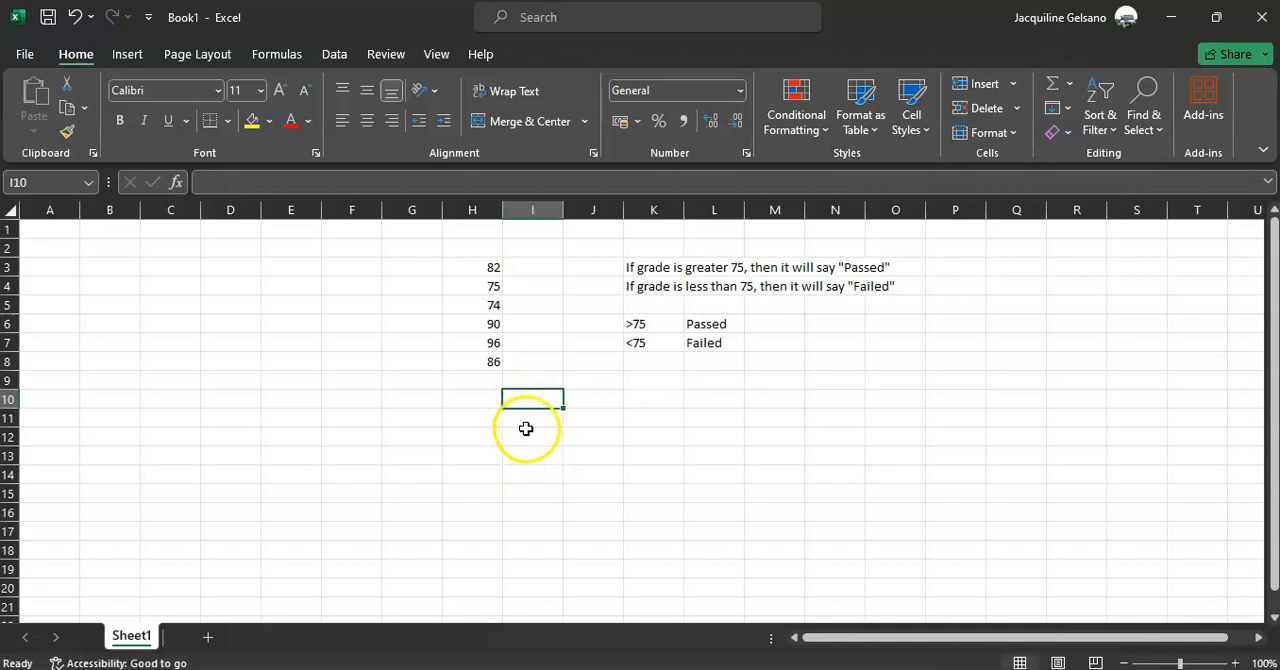
left_click(529, 420)
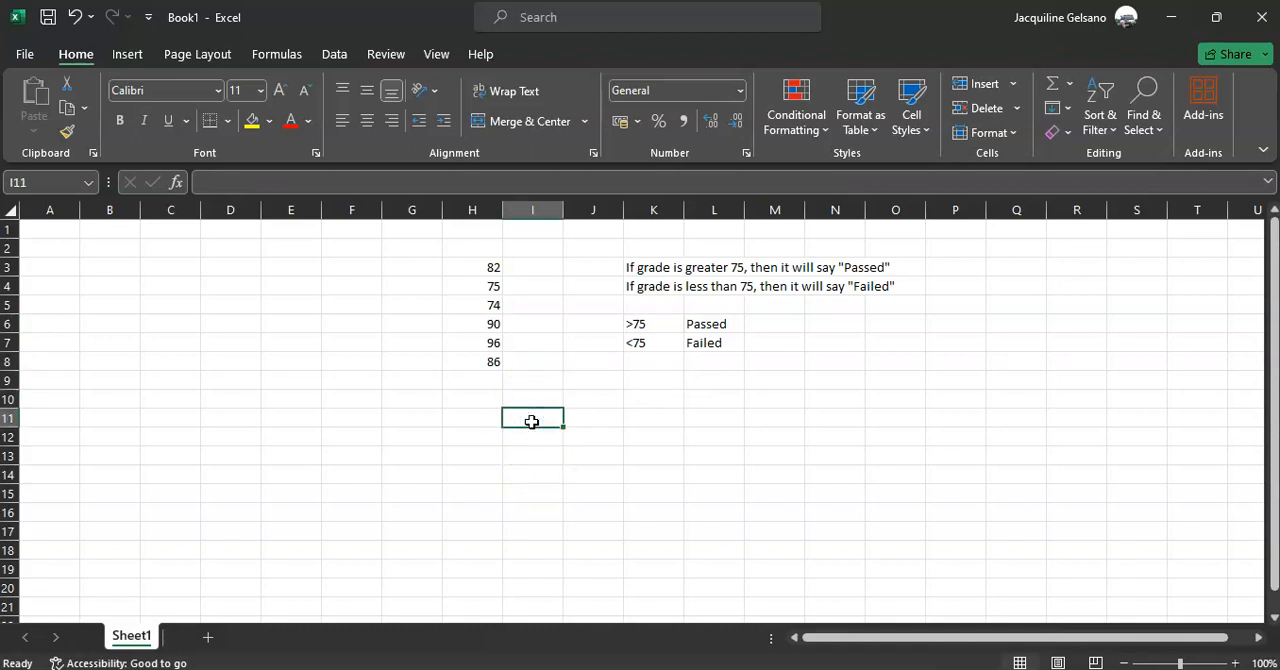
type("IF")
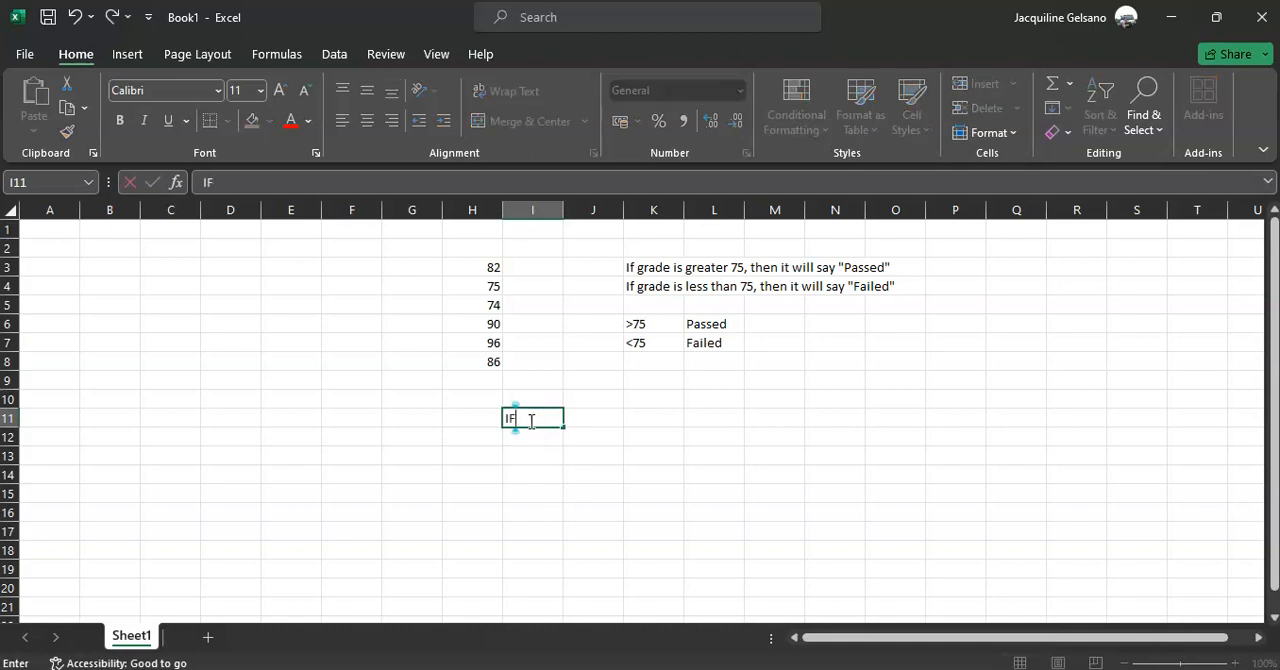
key("Tab")
type("(")
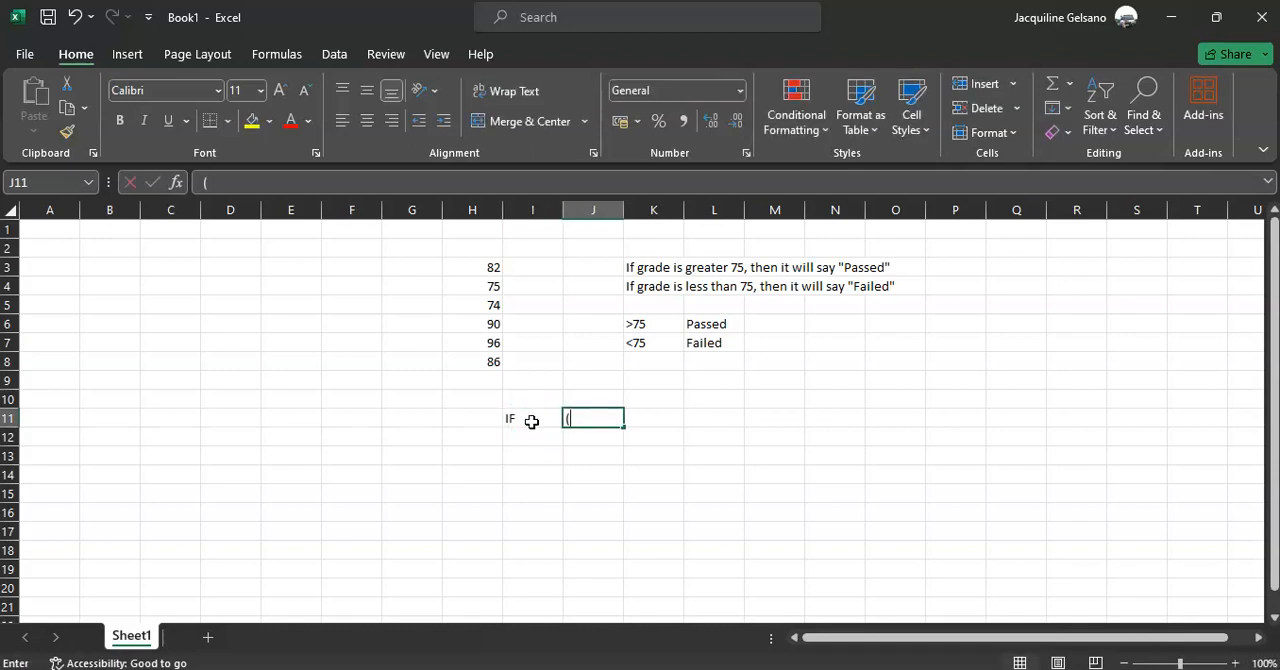
key("Tab")
key("Tab")
key("Tab")
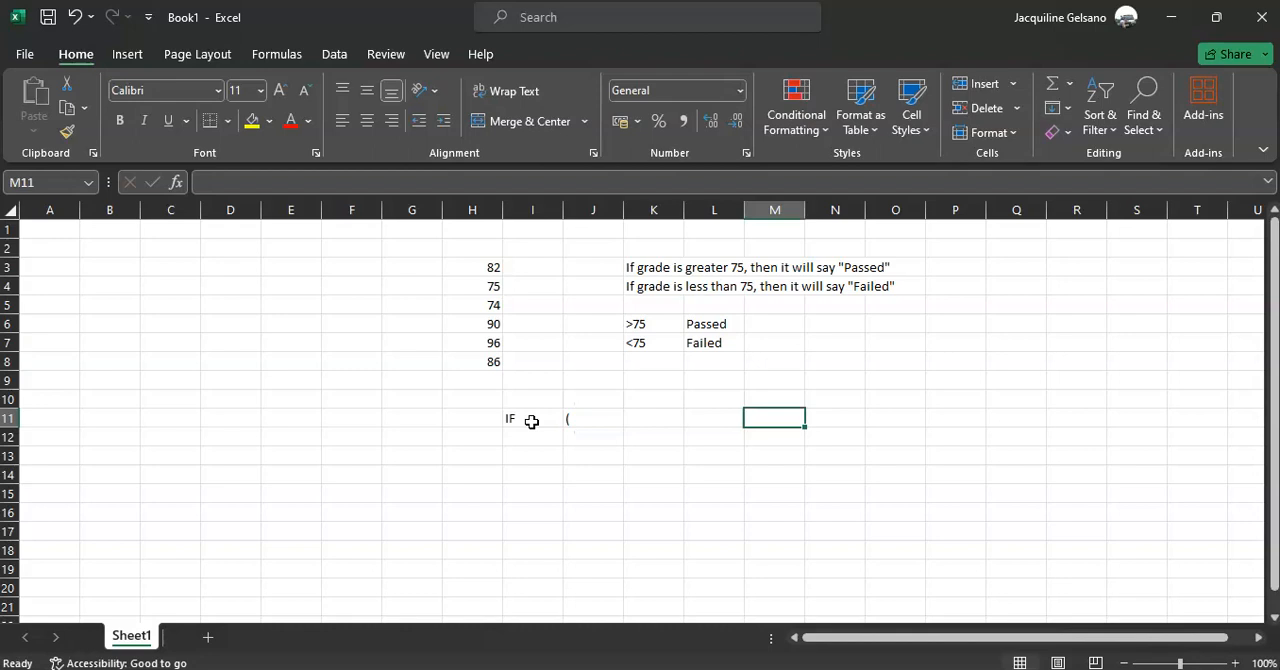
type(")")
key("Tab")
Move the closing parenthesis from M11 to N11
key("Left")
key("Left")
key("Left")
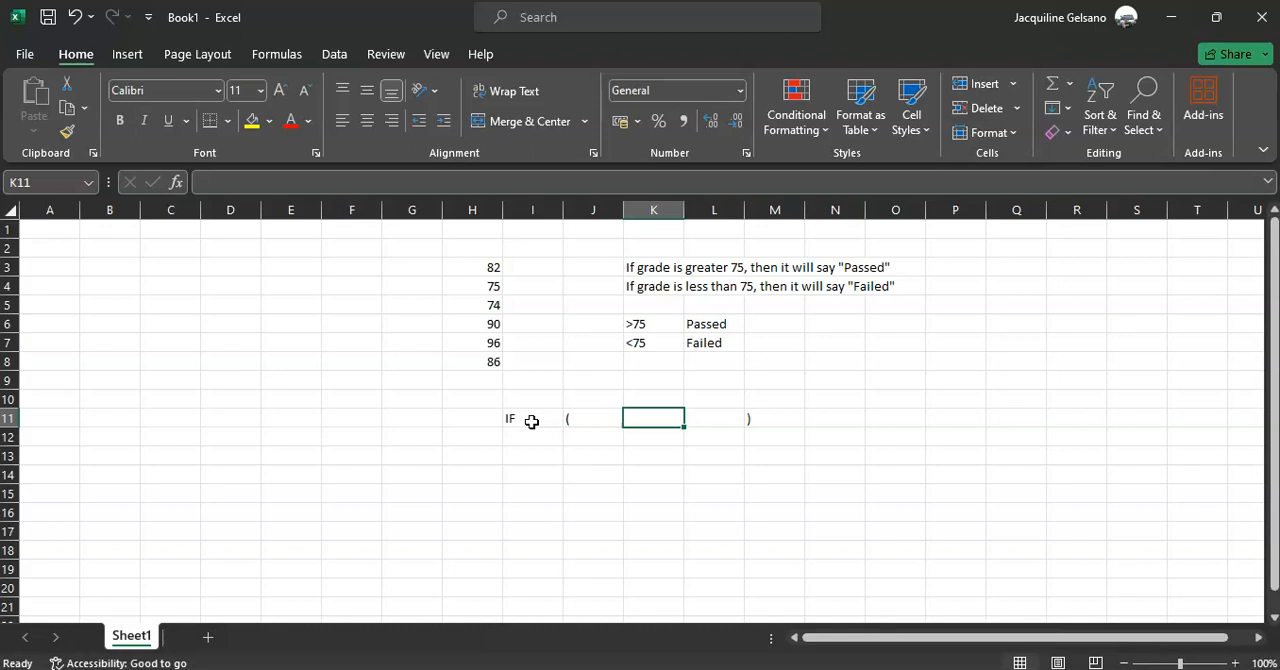
key("Right")
key("Right")
key("ctrl+x")
key("Right")
key("Return")
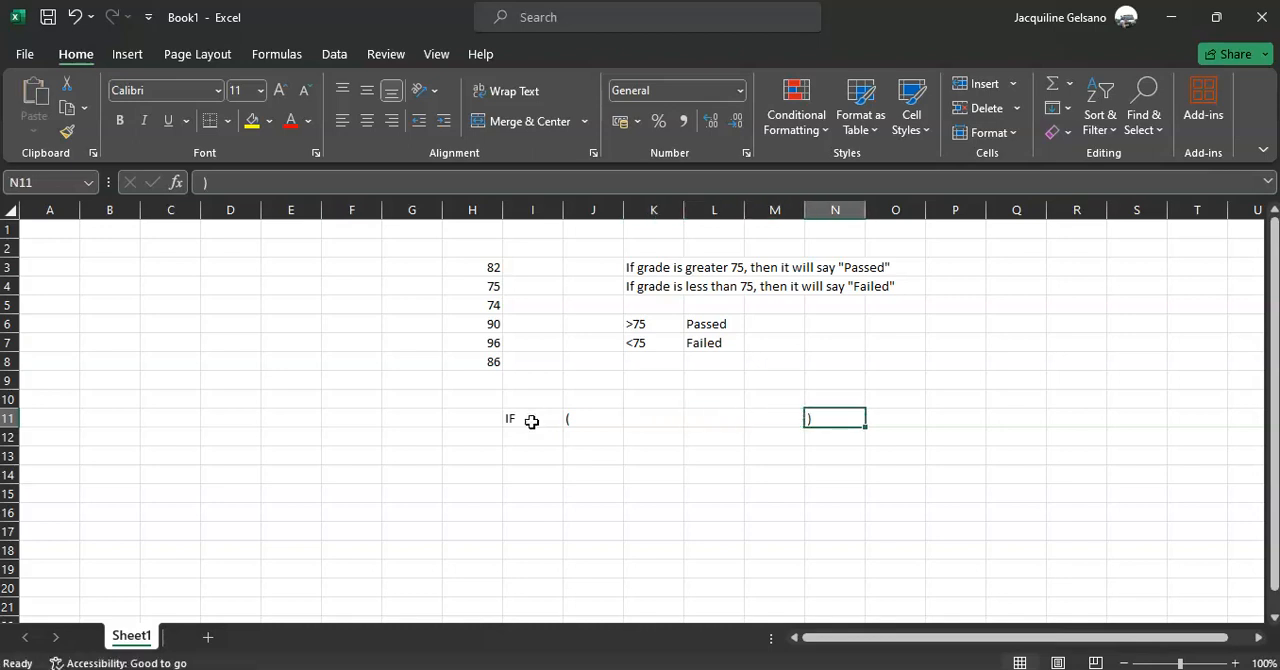
Enter CONDITION in K11, VALUE IF TRUE in L11 and VALUE IF FALSE in M11, between the parentheses
key("Left")
key("Left")
key("Left")
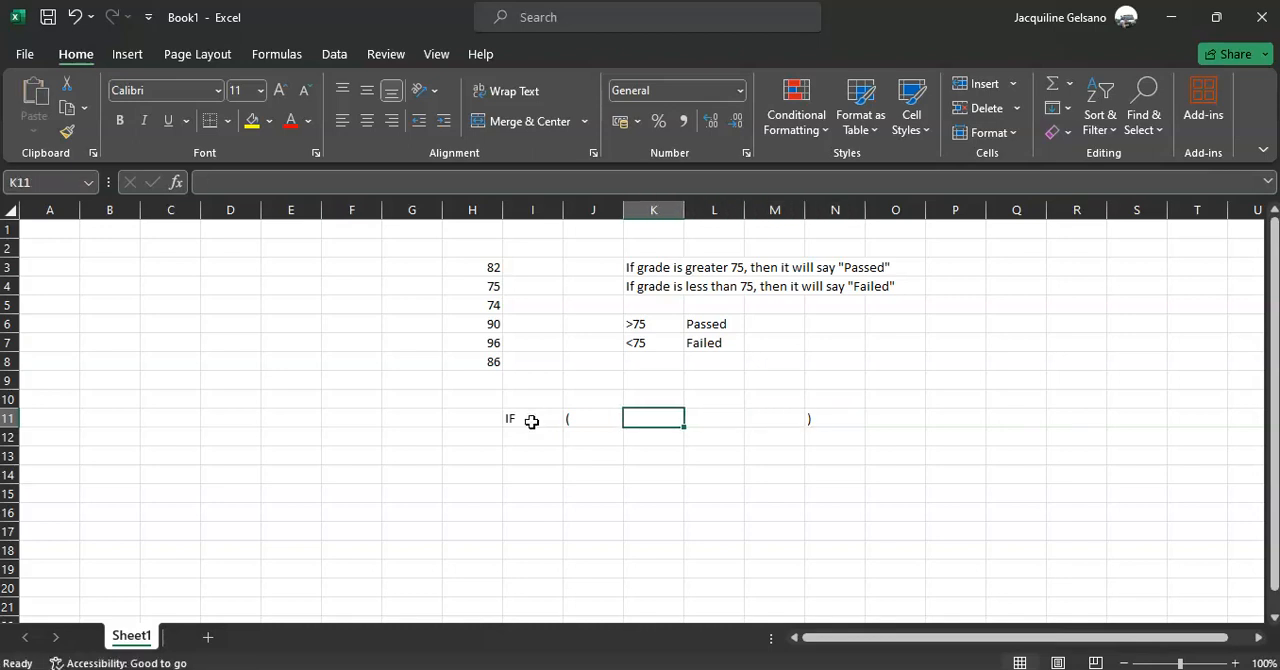
type("CONDITION")
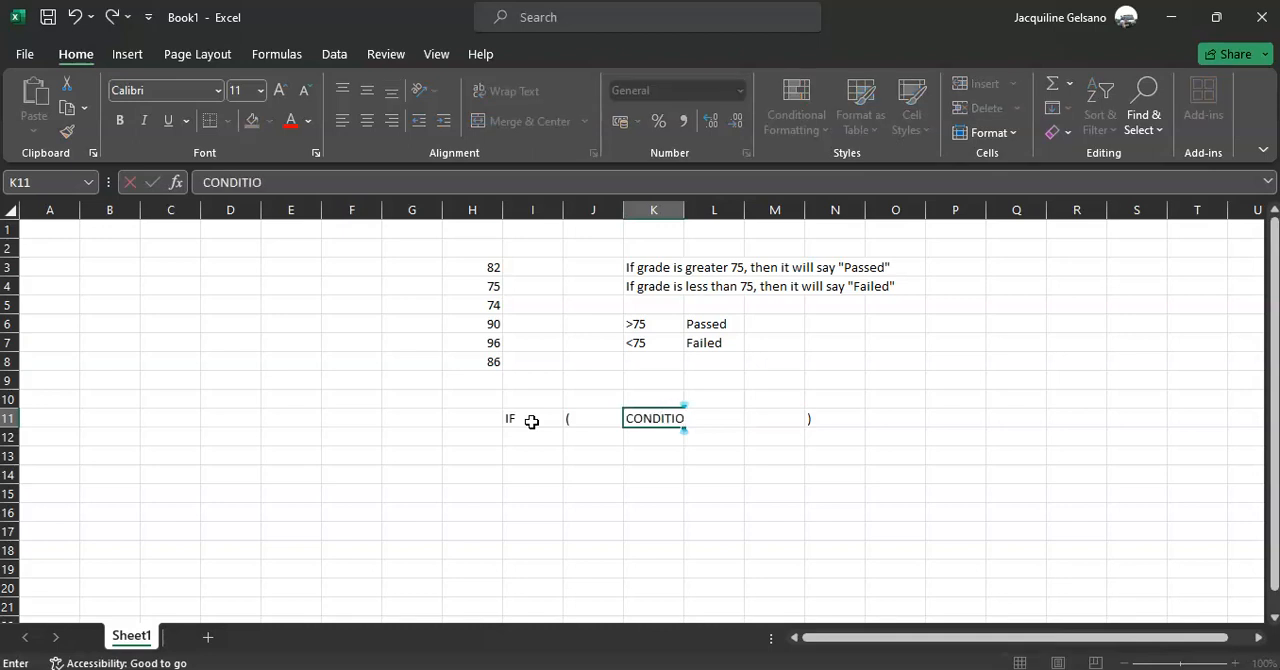
key("Tab")
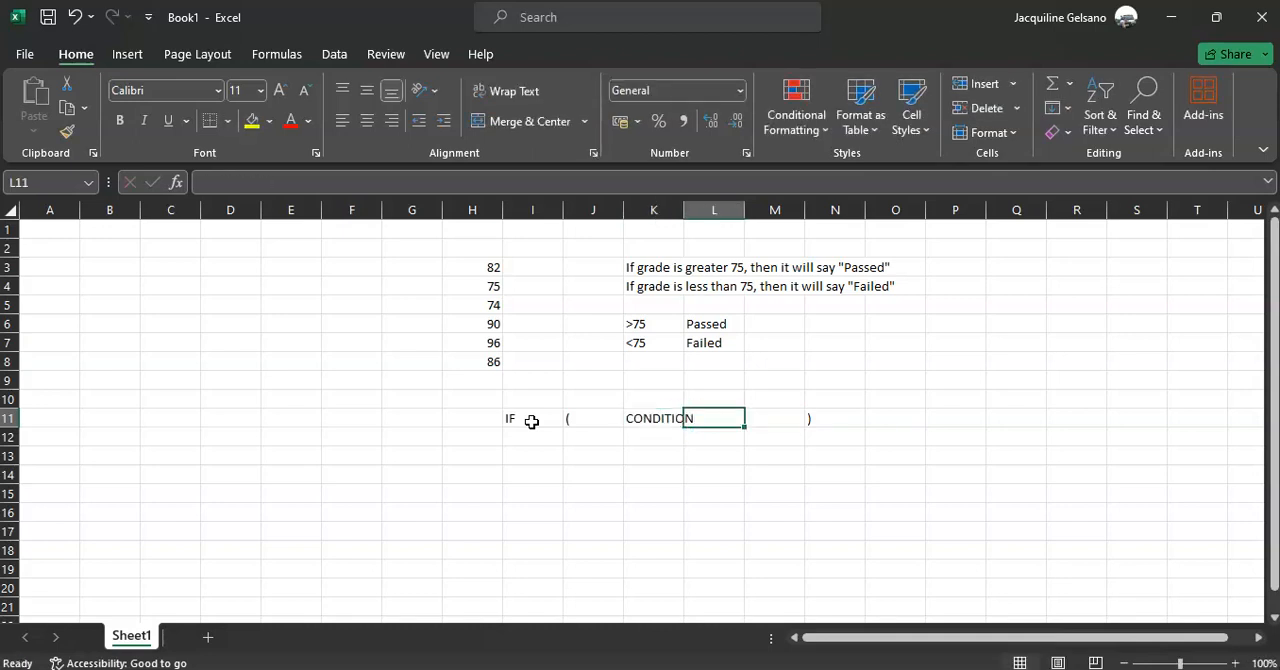
type("VALUE IF TRUE")
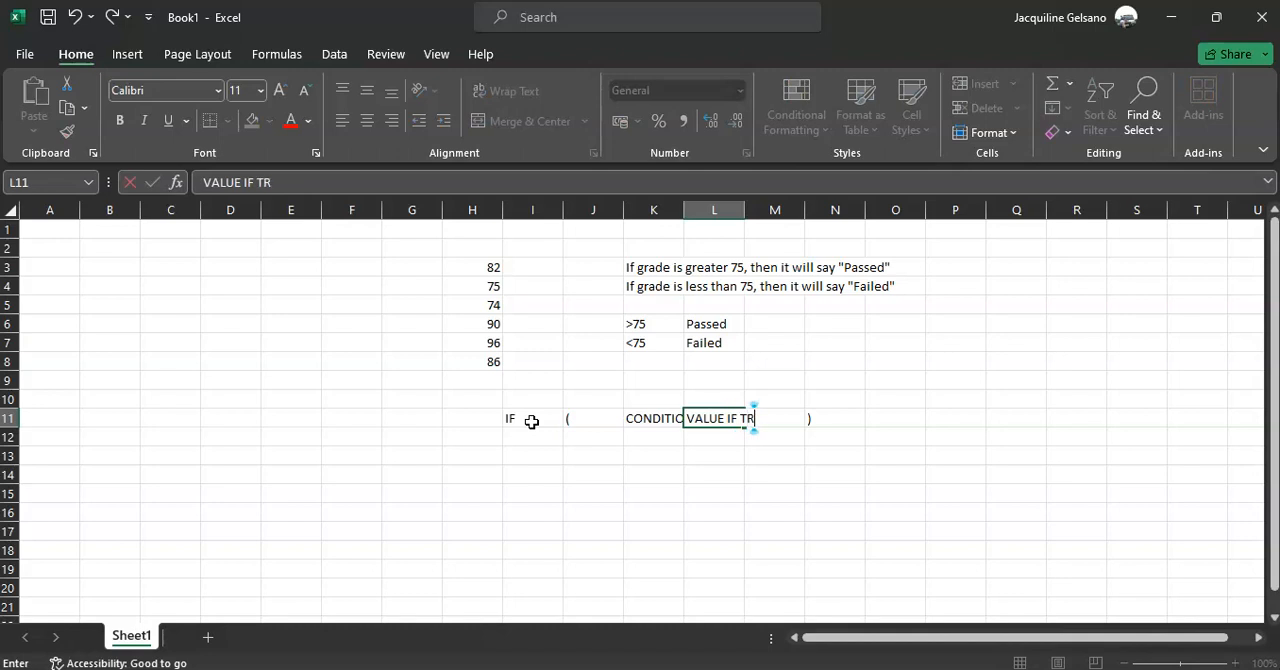
key("Tab")
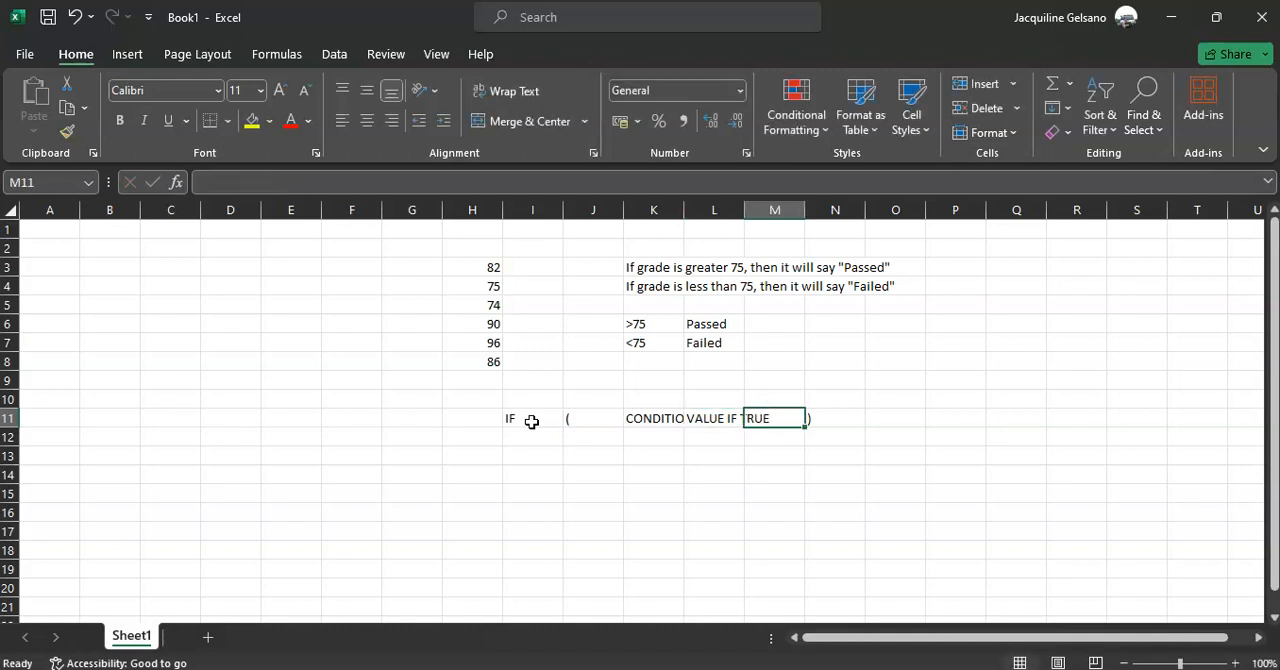
type("VALUE IF FALSE")
key("BackSpace")
key("BackSpace")
type("SE")
key("Tab")
type(")")
key("Return")
Move the IF syntax cells I11:N11 so that the row starts at C11
key("Up")
key("Left")
key("Left")
key("shift+Right")
key("shift+Right")
key("shift+Right")
key("shift+Right")
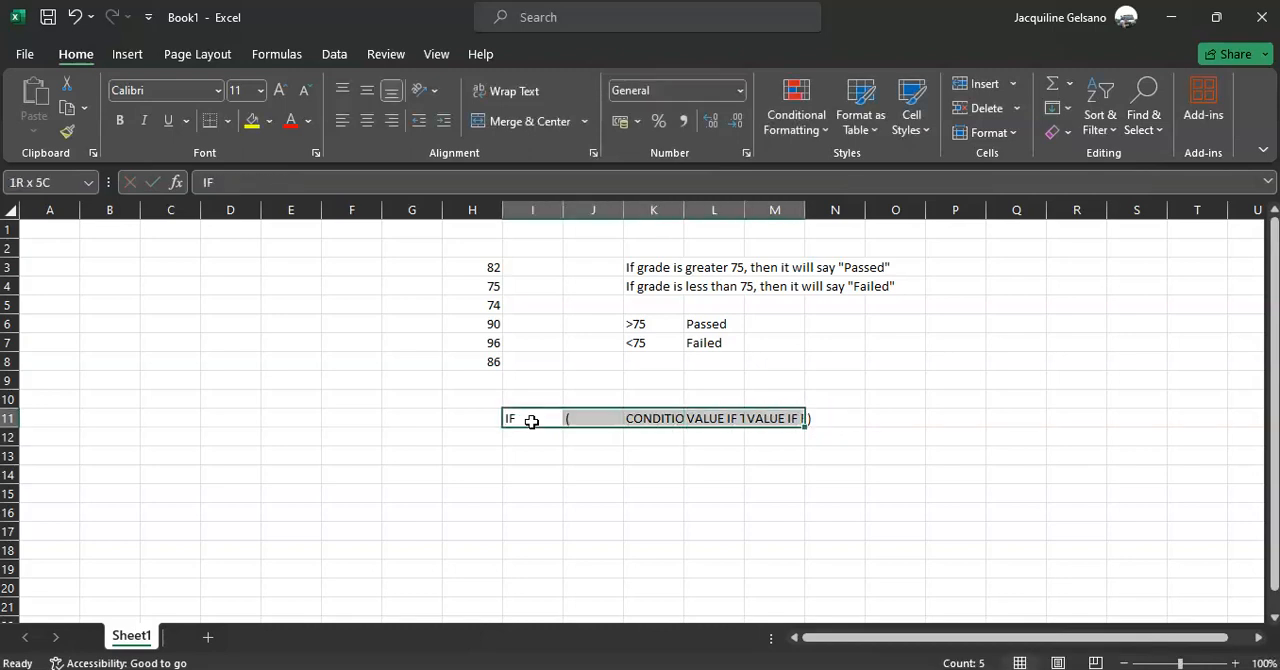
key("shift+Right")
key("ctrl+c")
key("Left")
key("Left")
key("Left")
key("Left")
key("Left")
key("Left")
key("ctrl+v")
key("Right")
key("Left")
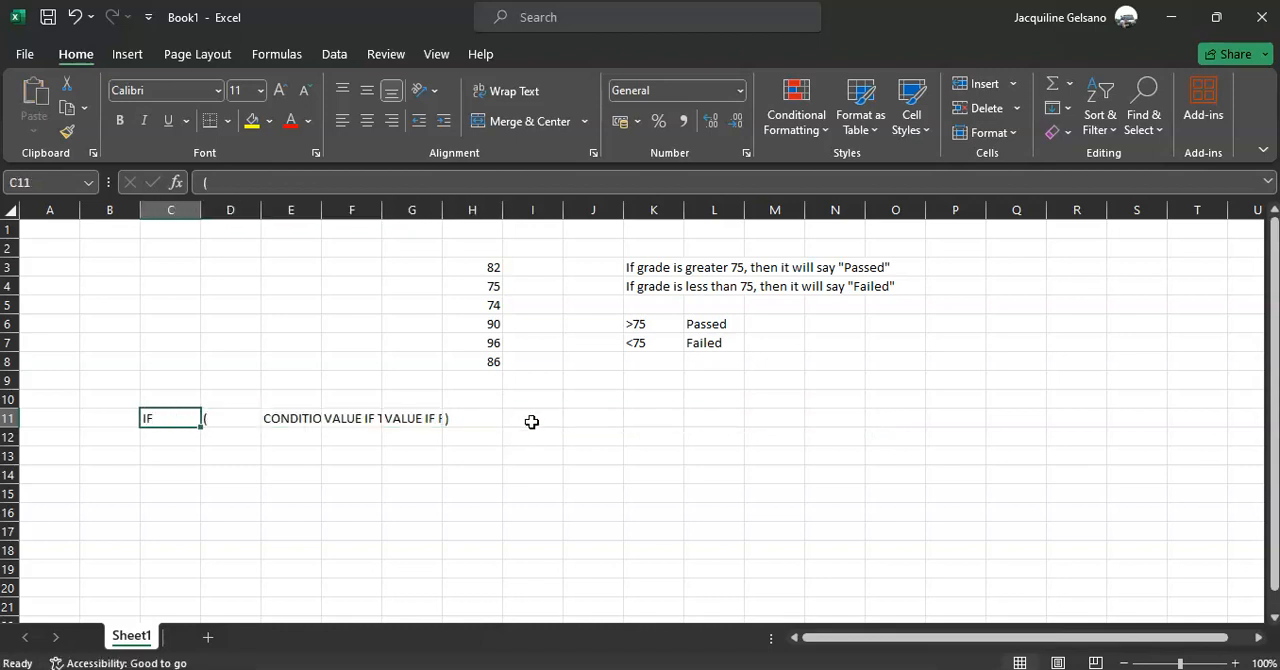
key("Right")
Narrow columns C and D to their short contents and widen columns E to G for the syntax labels
left_click_drag(259, 209, 374, 210)
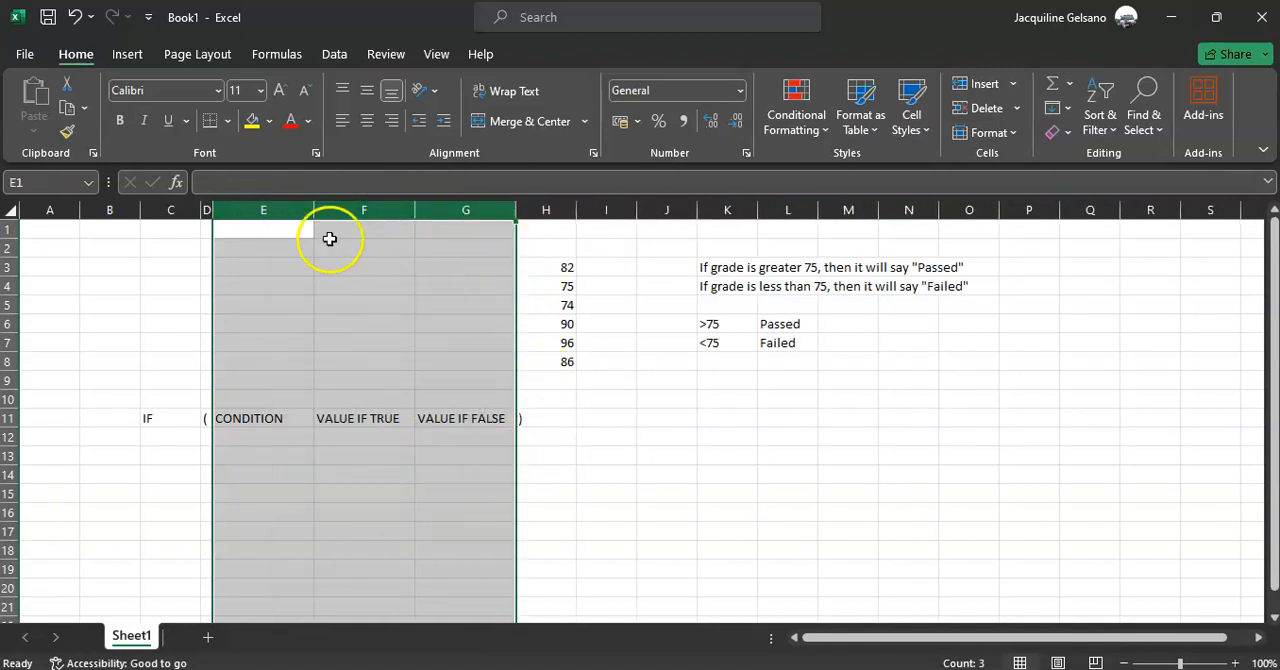
left_click_drag(311, 205, 291, 208)
left_click_drag(204, 208, 162, 210)
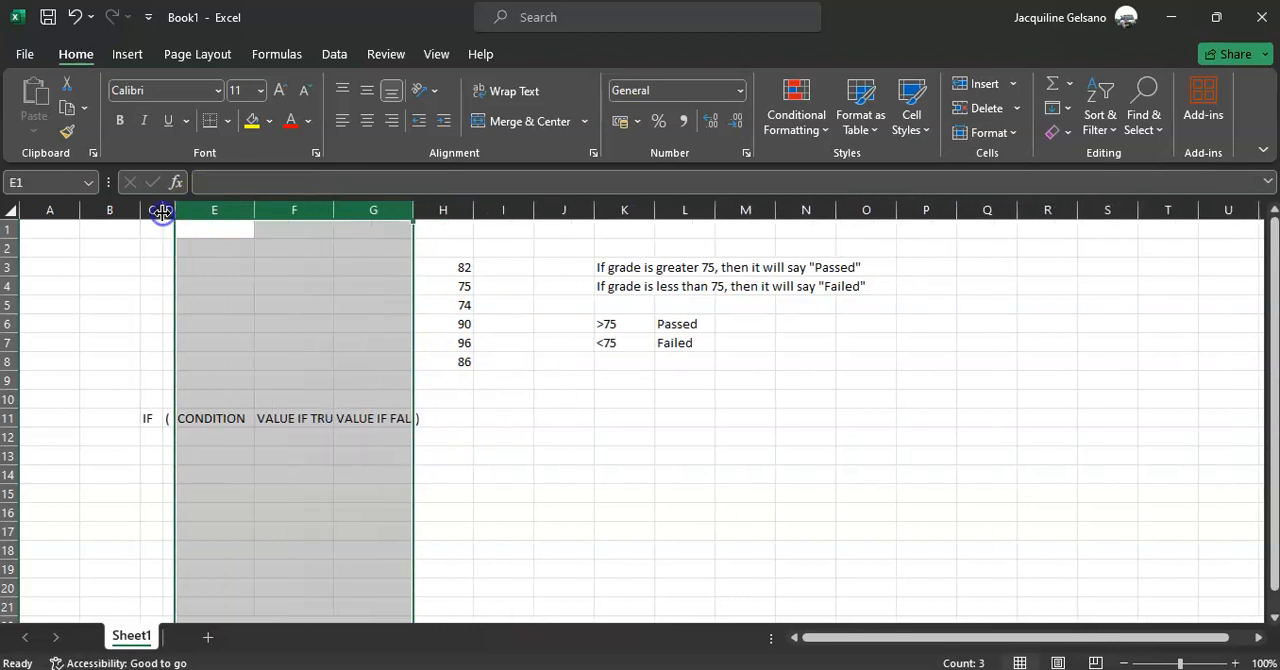
left_click(318, 514)
left_click(380, 420)
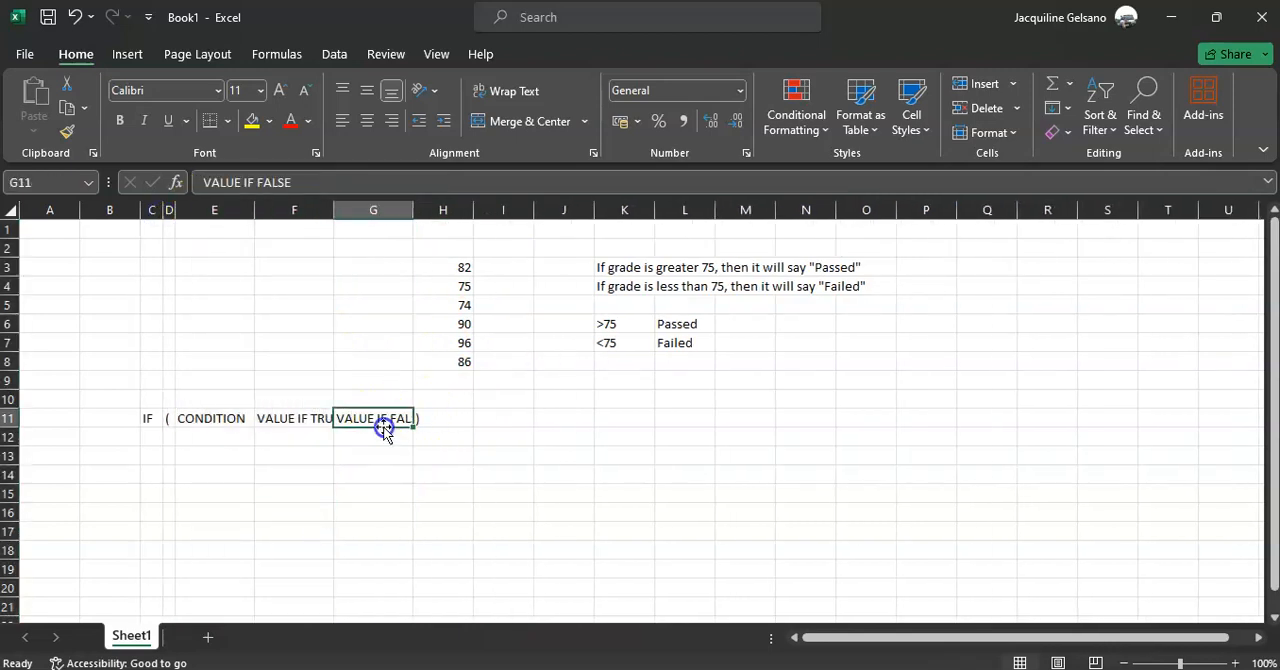
left_click_drag(413, 208, 426, 208)
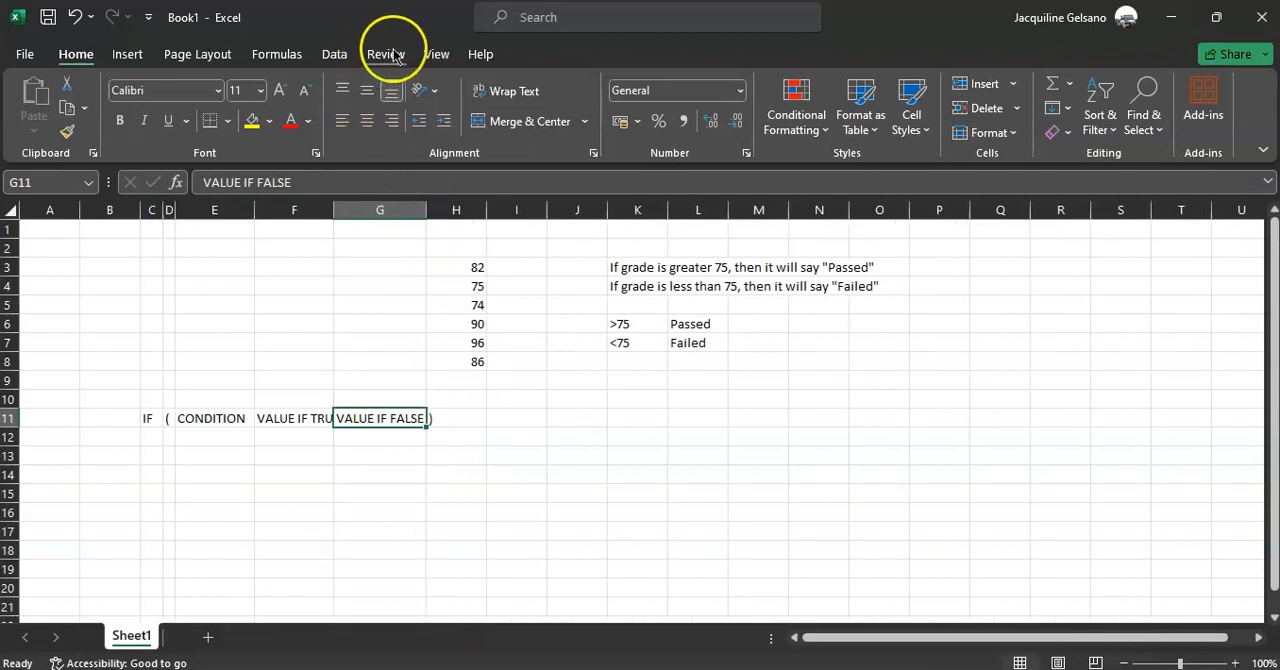
Hide the sheet's gridlines and make the IF syntax row in C11:H11 bold
left_click(432, 55)
left_click(255, 108)
left_click_drag(143, 412, 430, 413)
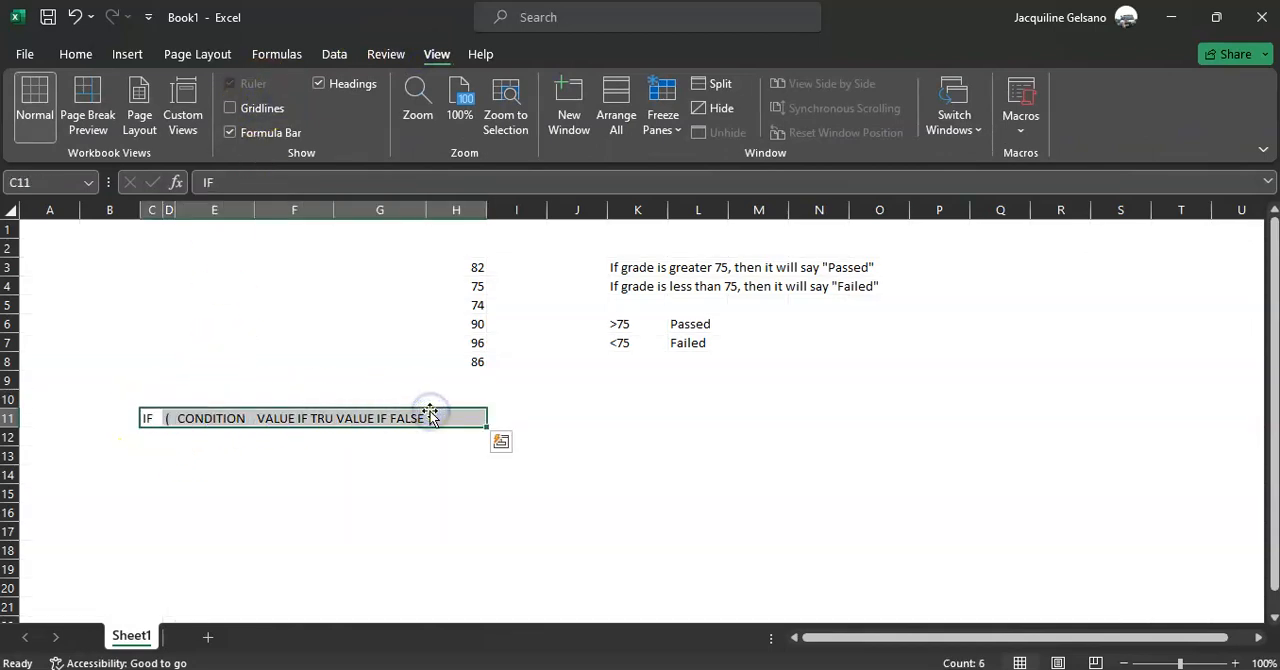
left_click(444, 533)
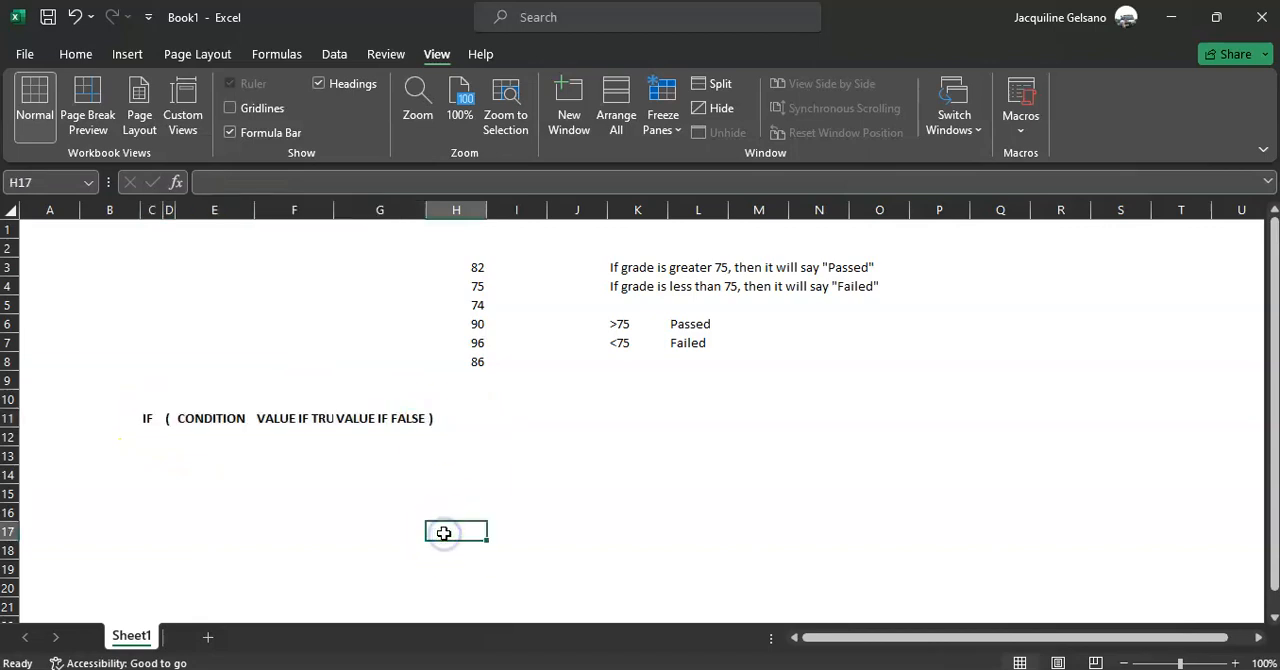
Start an IF formula in I3 with the condition H3>75
left_click(522, 268)
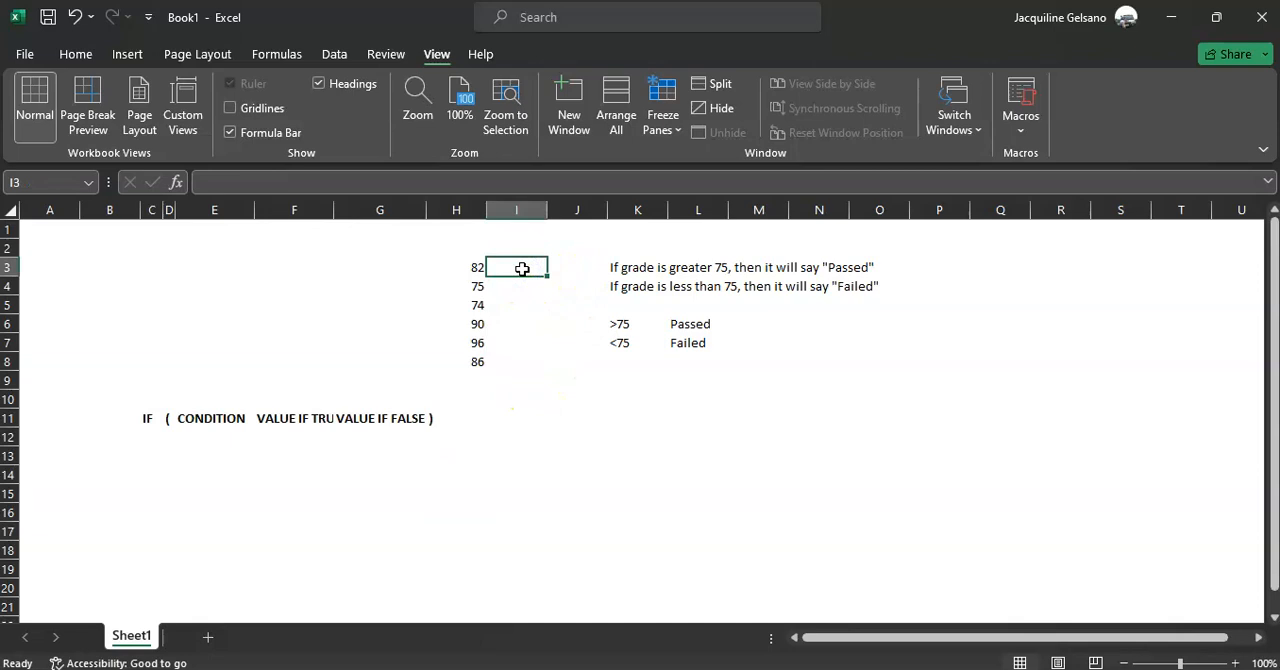
type("=")
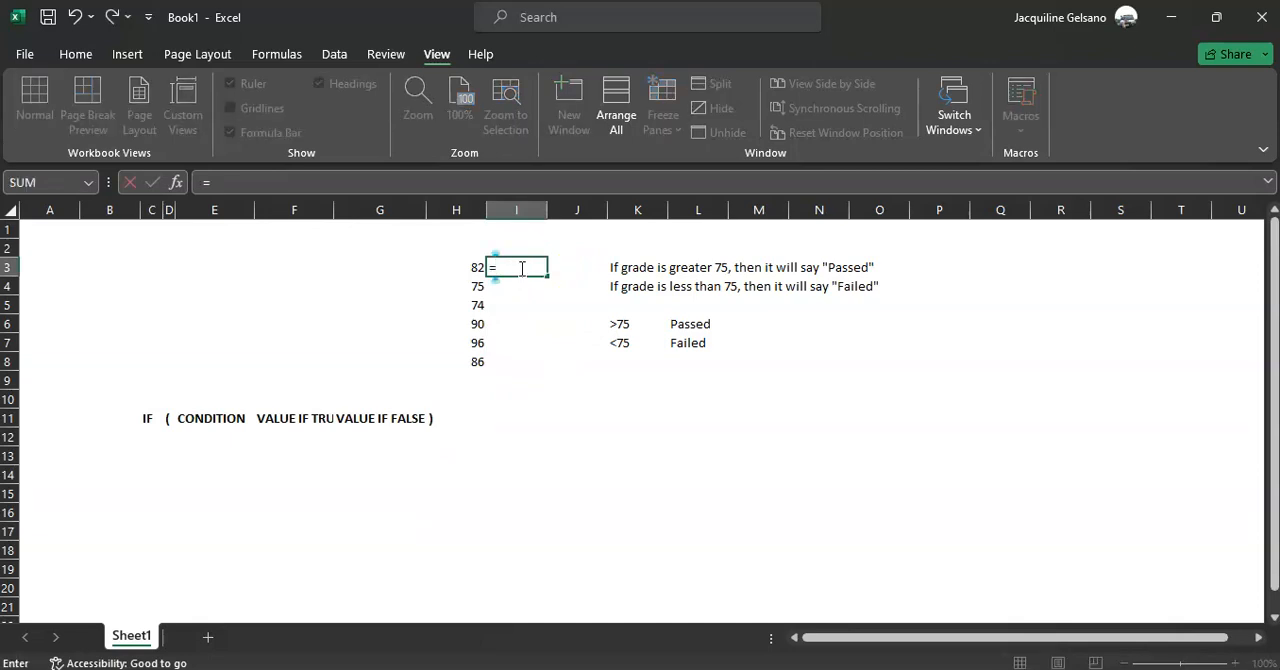
type("if(")
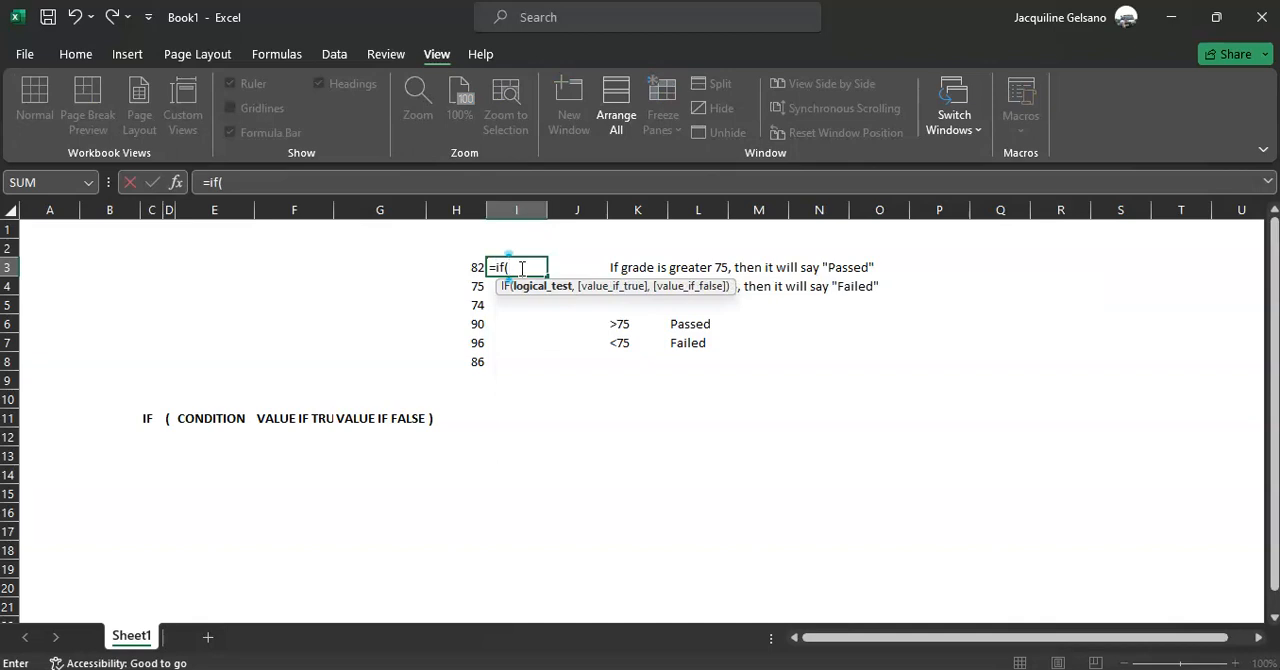
key("Left")
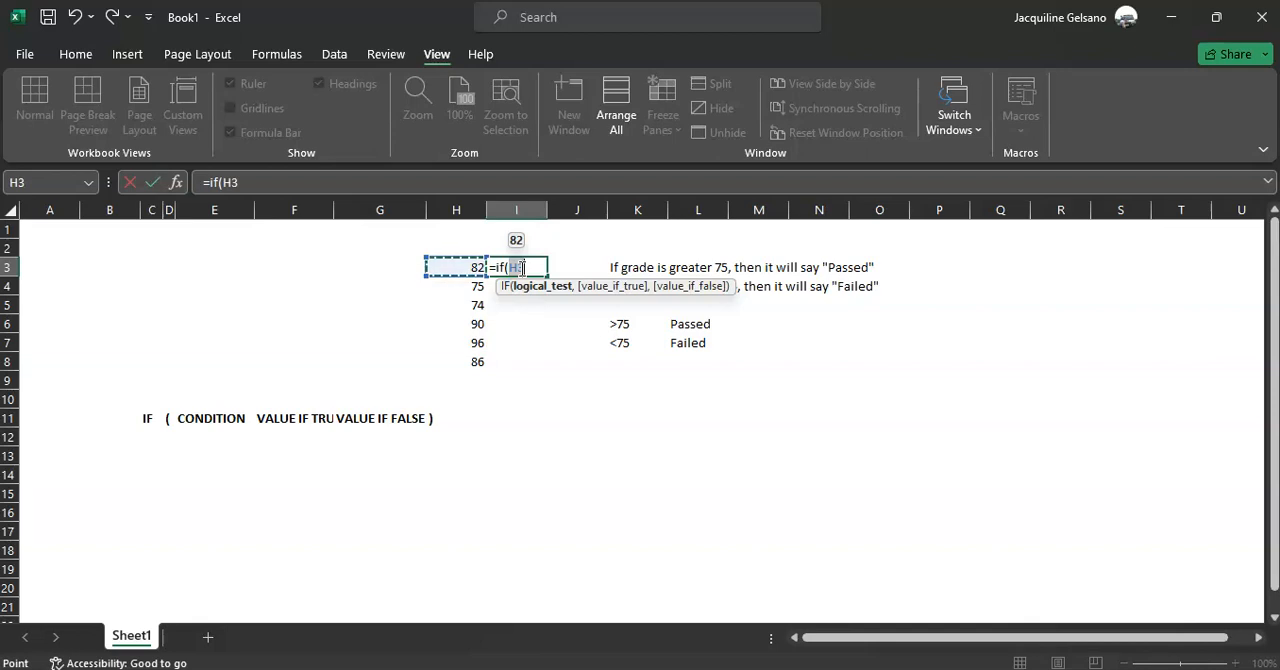
type(">75")
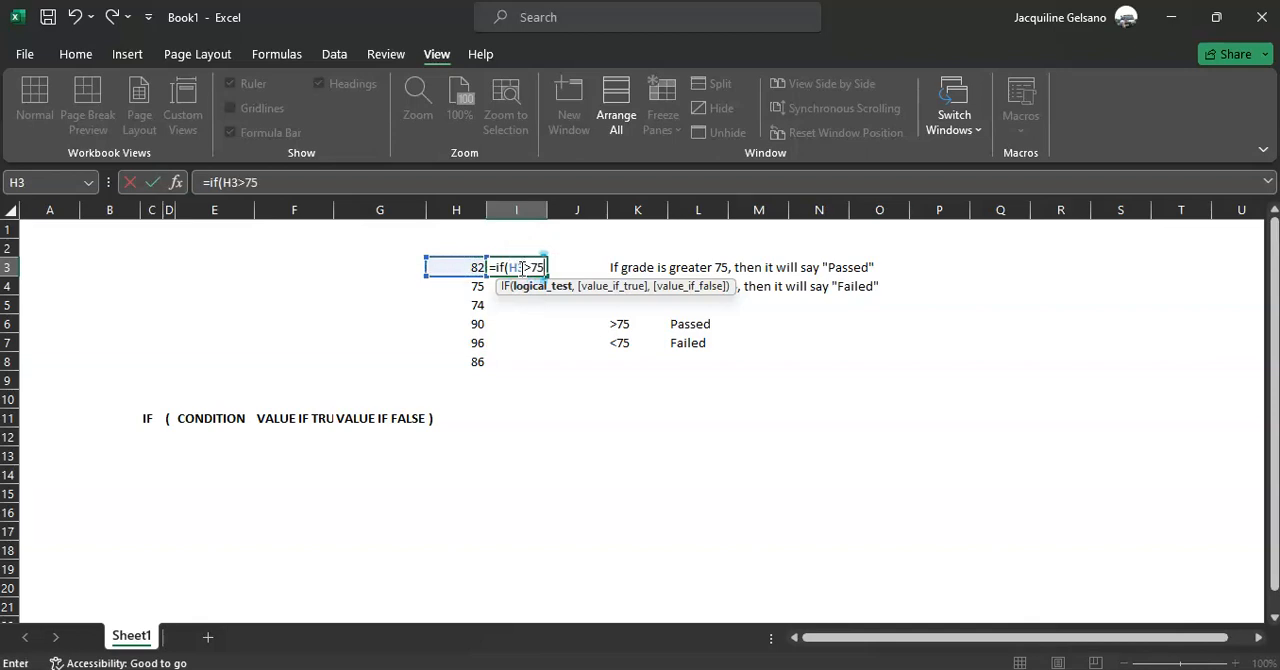
type(",")
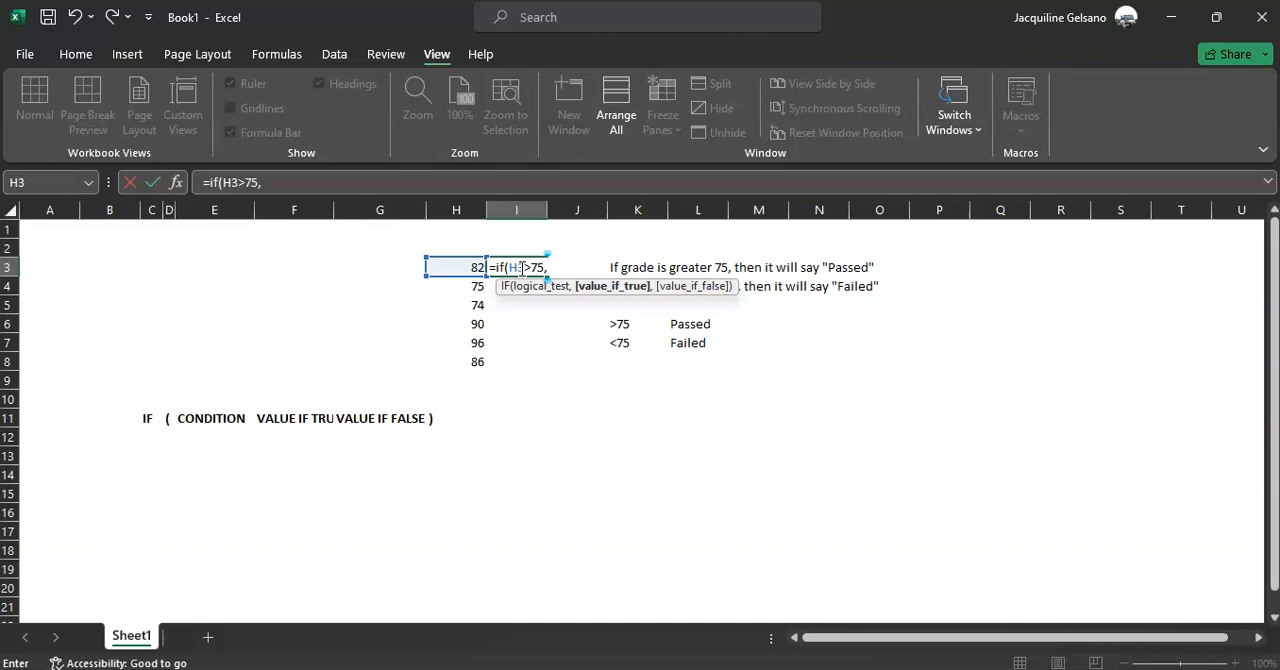
Add "Passed" as the value if true and "Failed" as the value if false, then close the I3 formula's parenthesis
type("\"Passed\"")
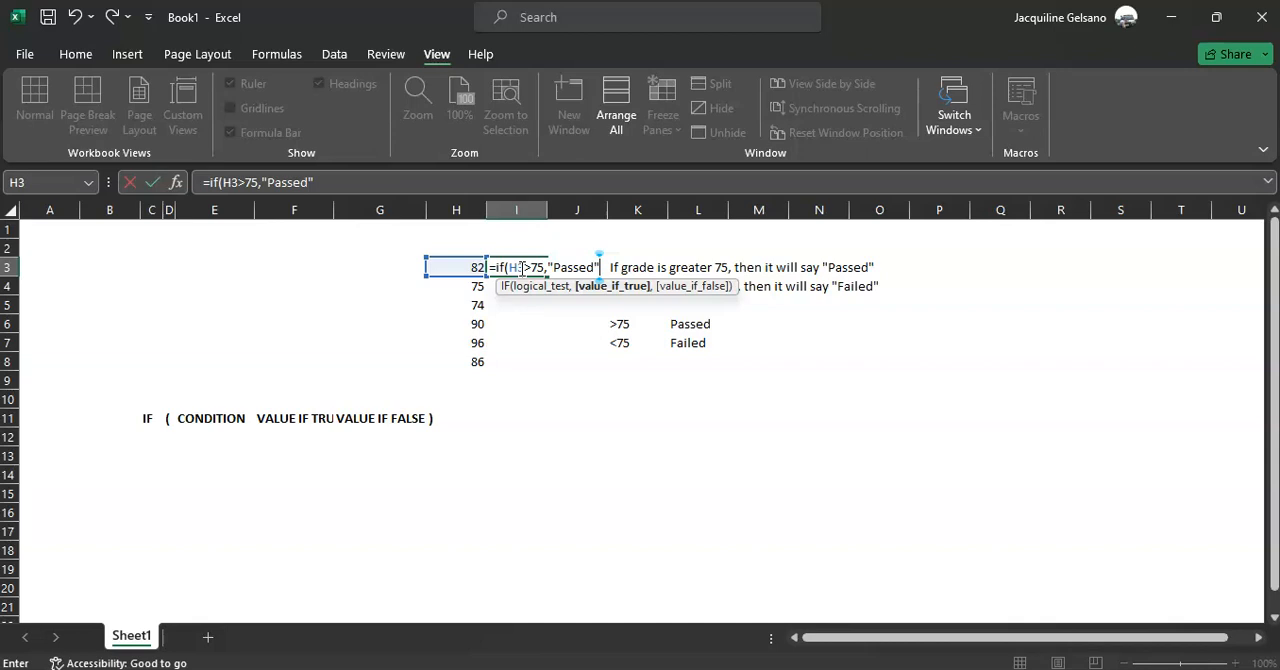
type(",")
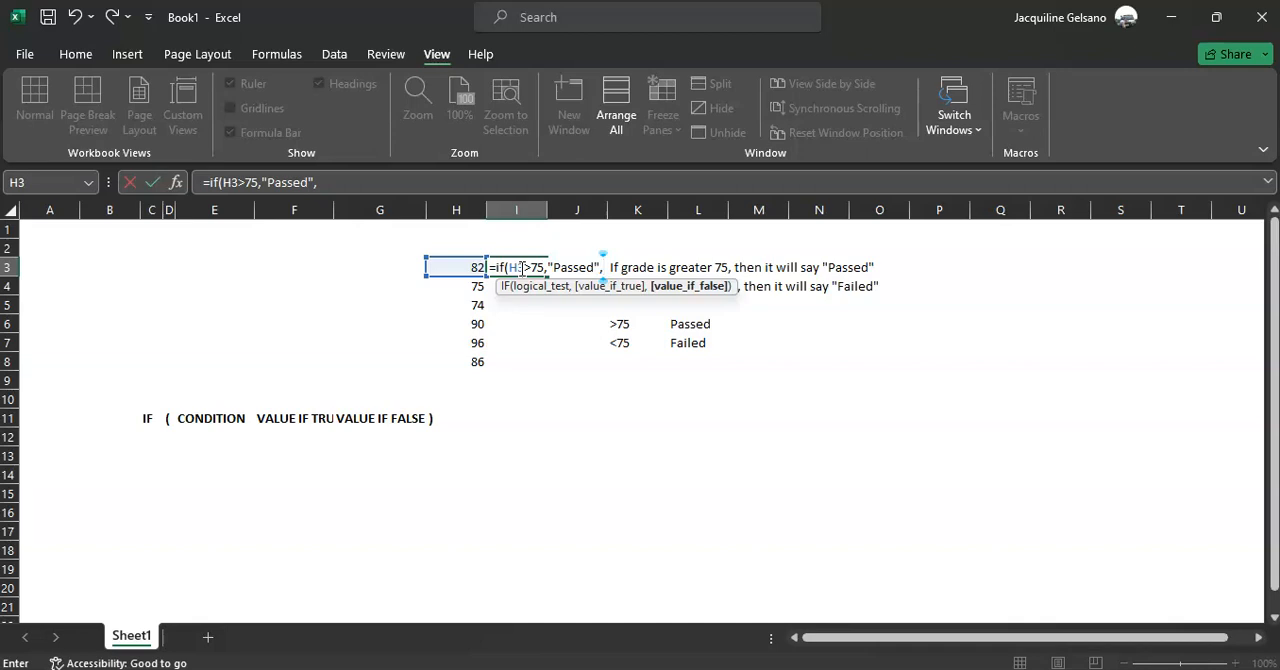
type("\"Faileed")
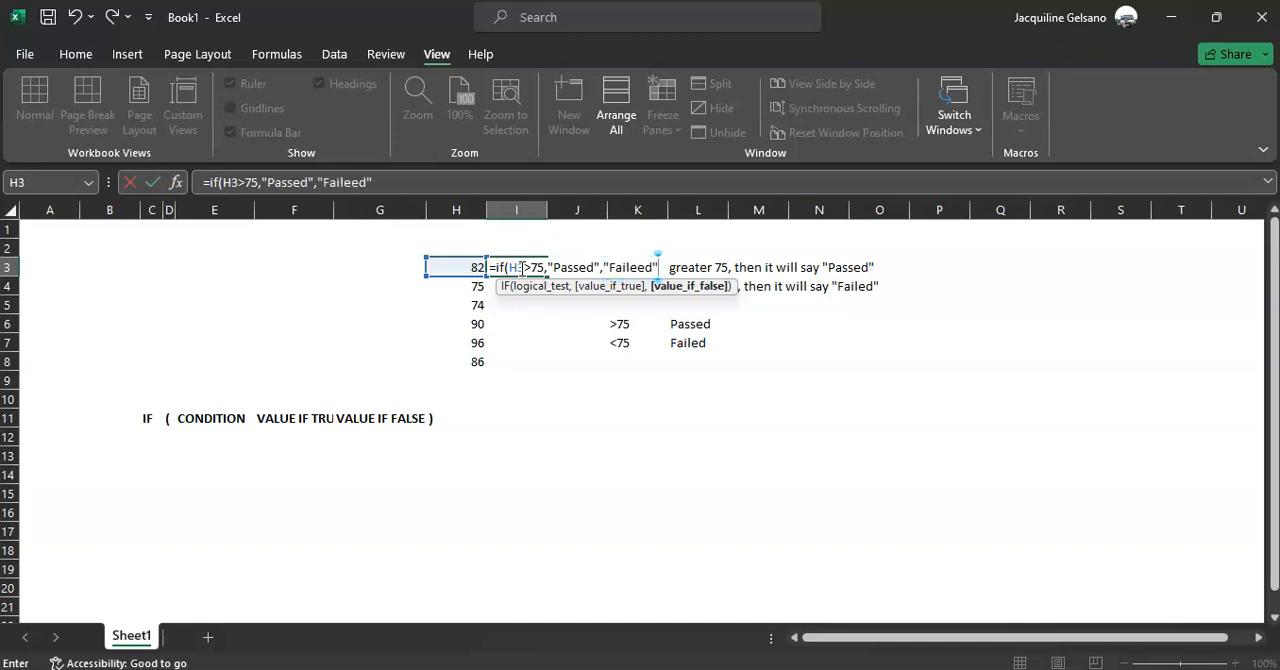
key("BackSpace")
key("BackSpace")
type("d\")")
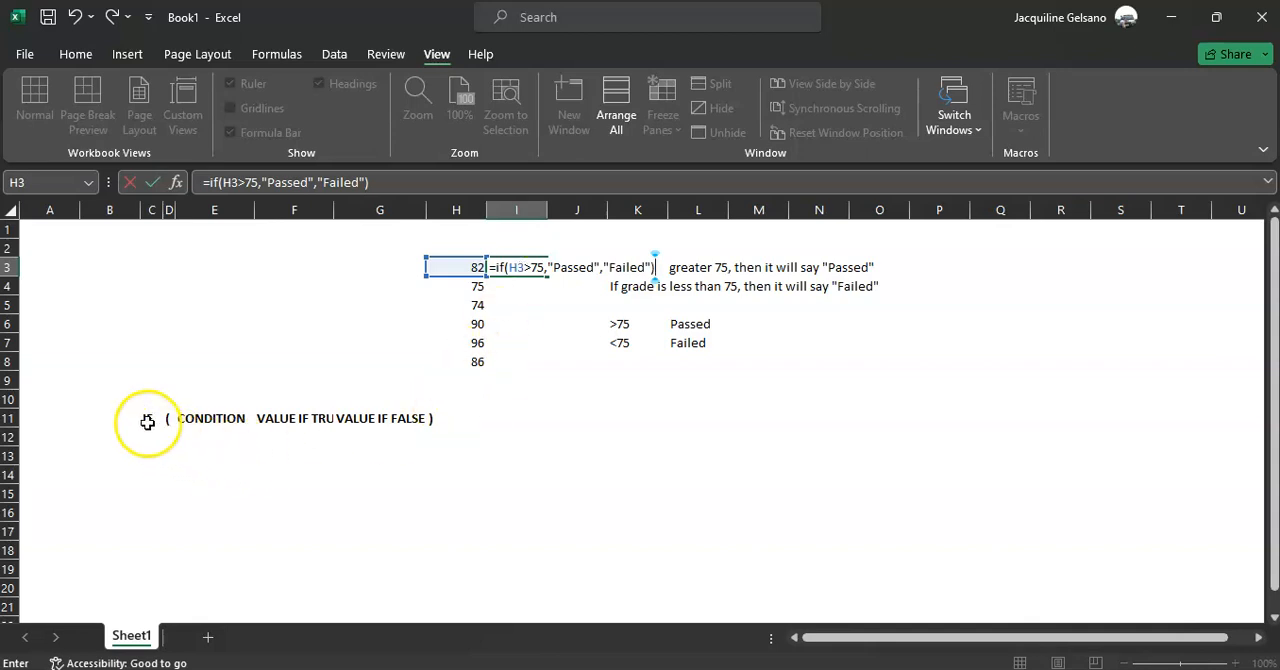
Review the function name, condition and both result values in the I3 formula one by one, and commit it
left_click(503, 267)
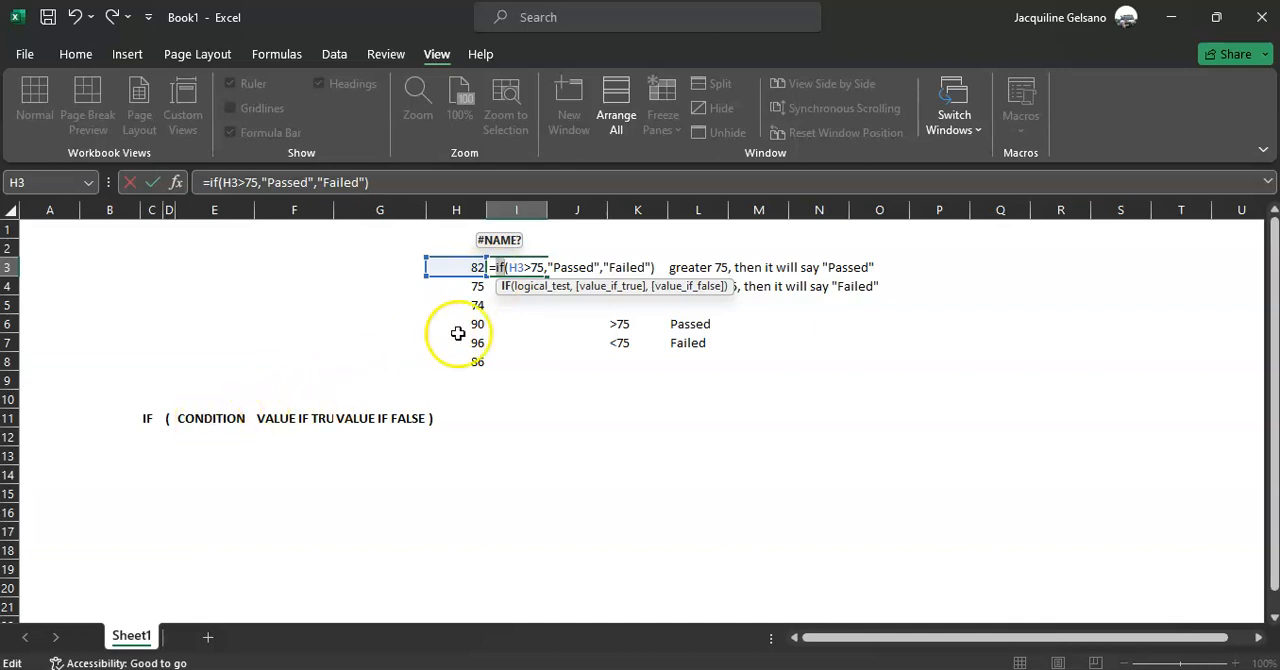
left_click_drag(543, 266, 509, 266)
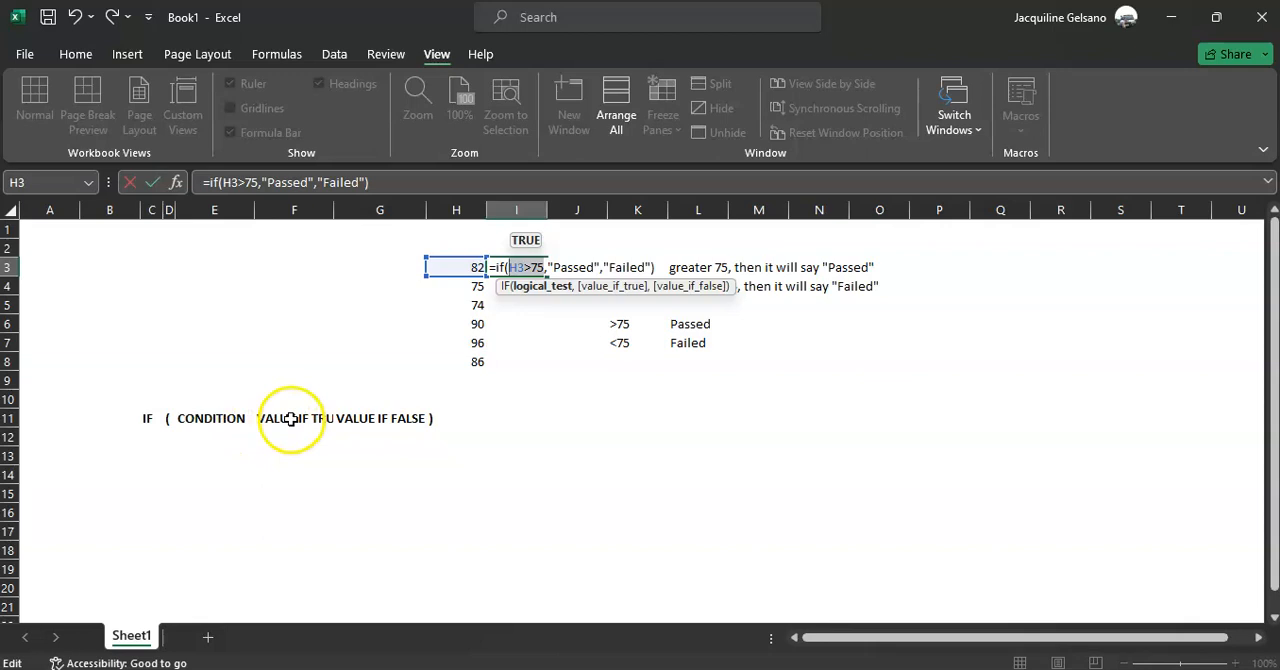
double_click(566, 266)
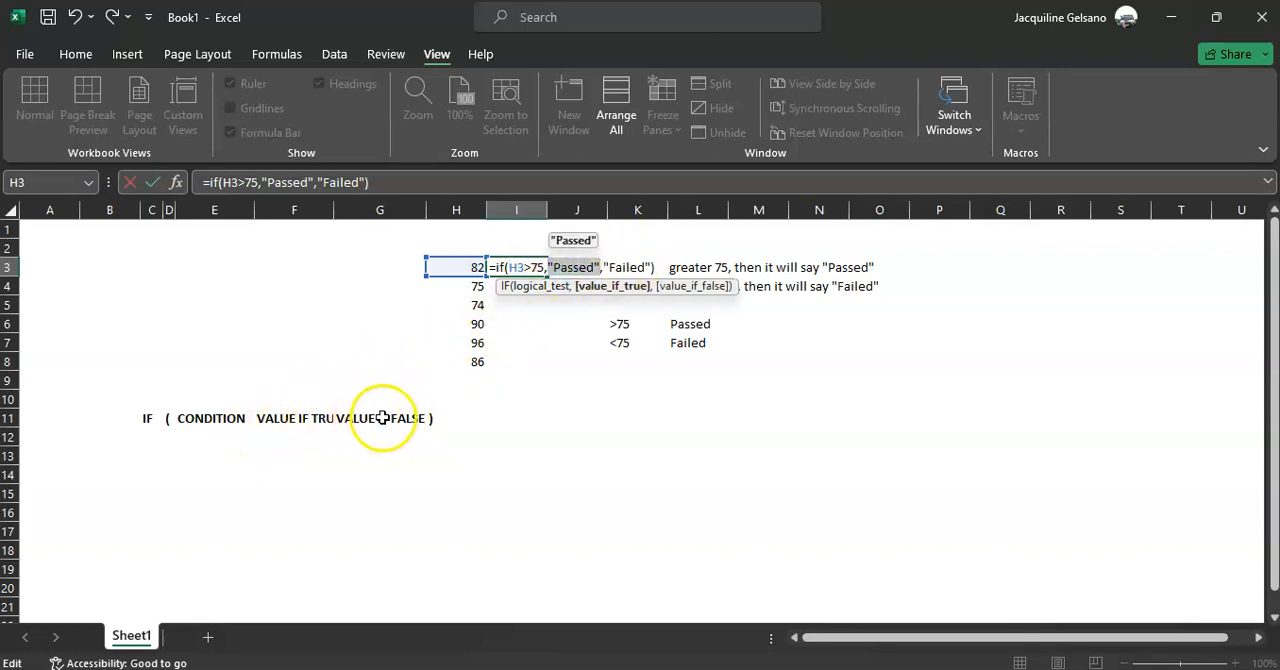
double_click(628, 267)
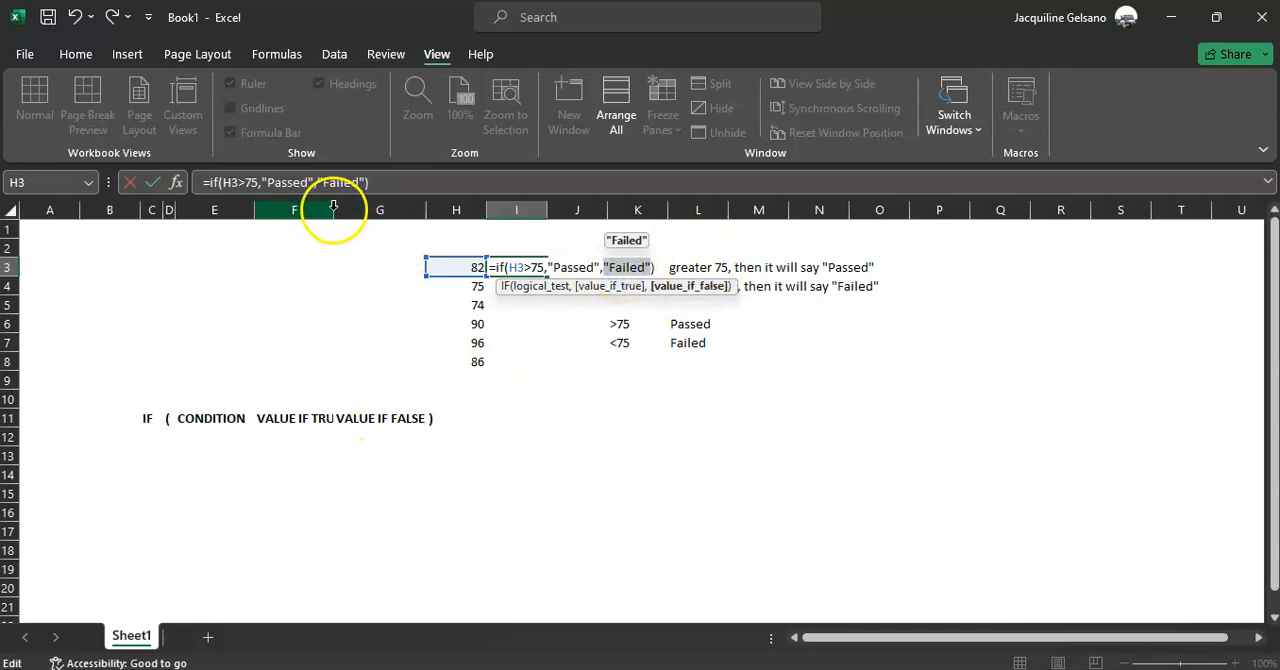
key("Return")
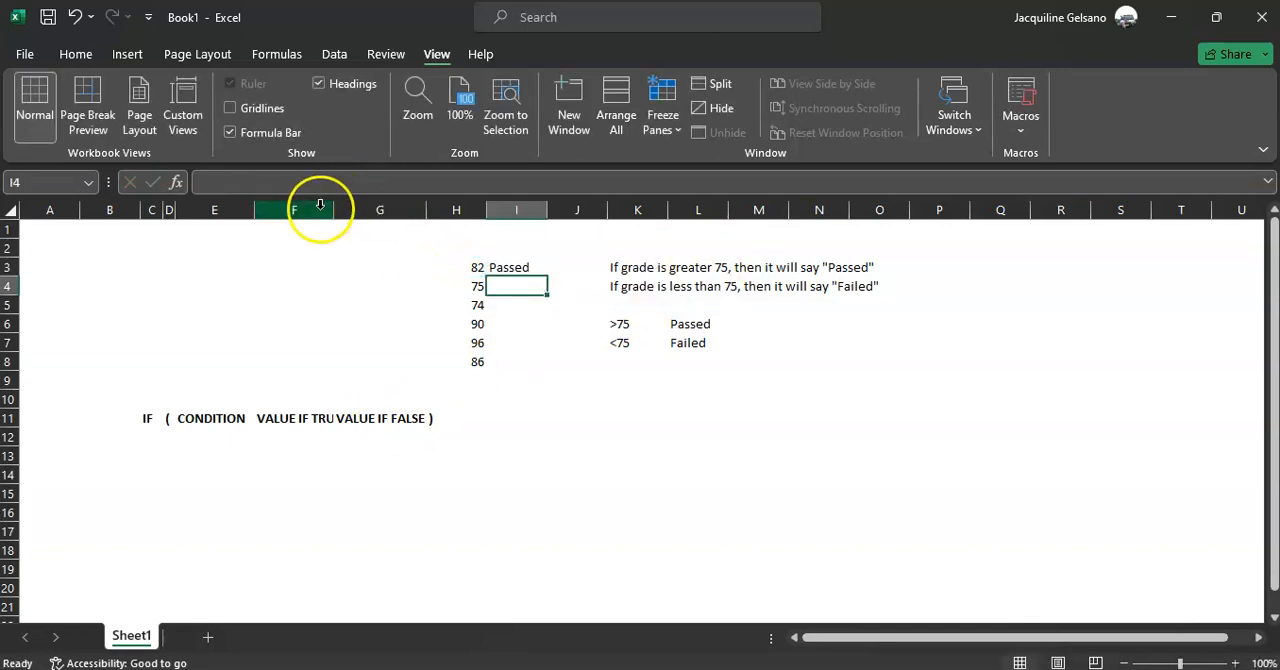
Widen column F to fit the VALUE IF TRUE label and fill the I3 formula down to I8
left_click_drag(334, 209, 361, 209)
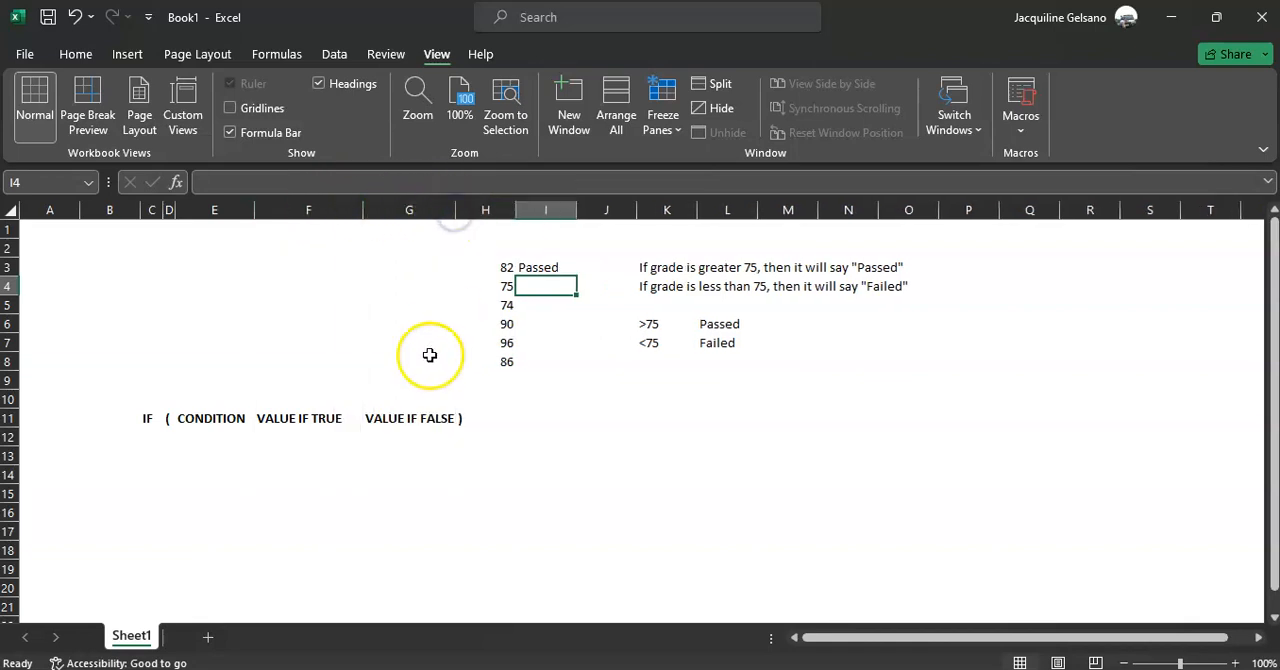
left_click(549, 267)
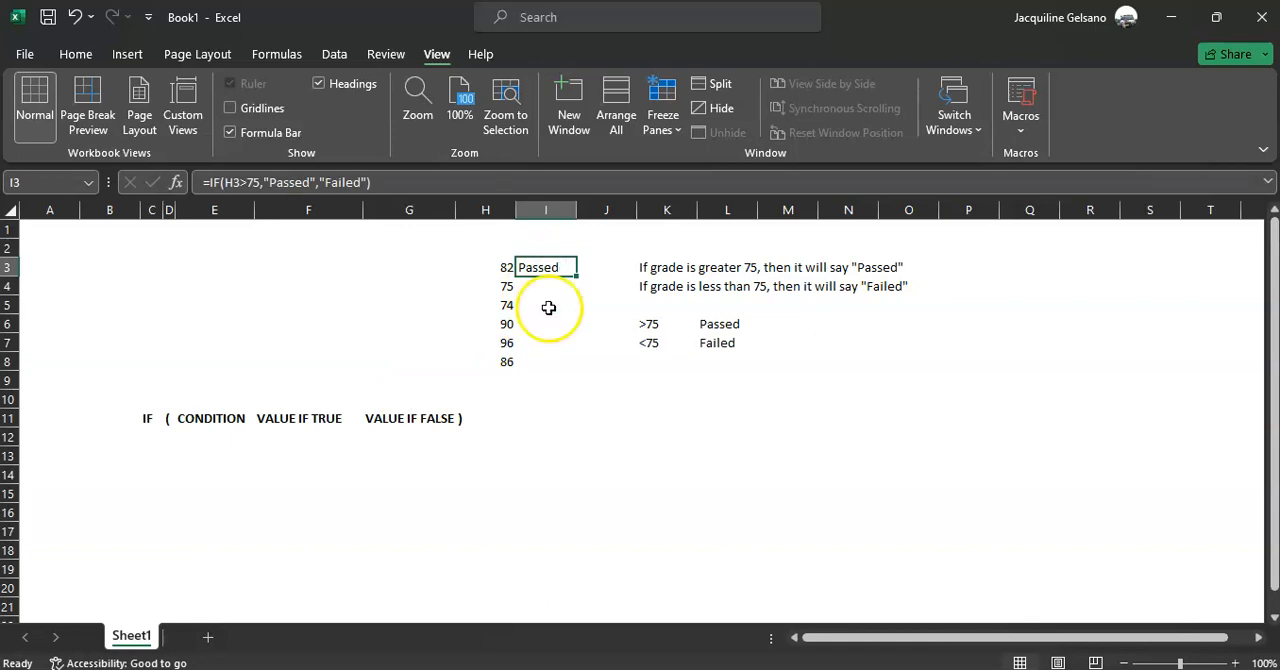
left_click_drag(576, 274, 546, 362)
left_click(543, 440)
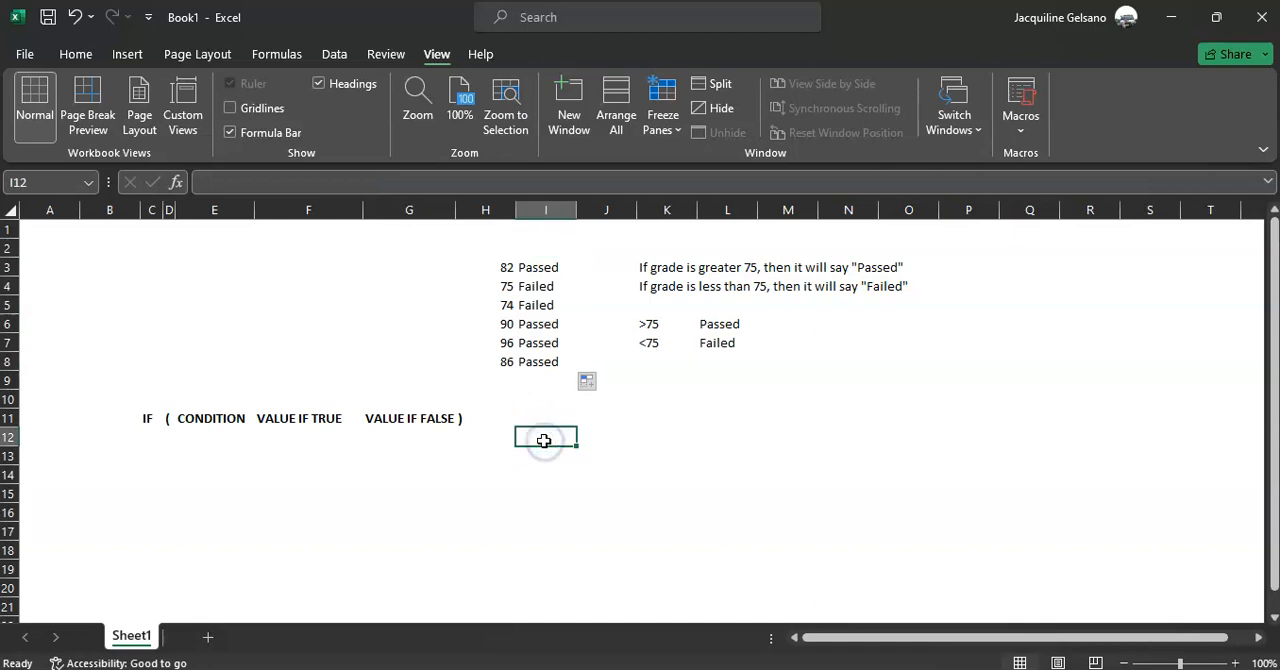
Check the I4 formula against the condition in K6, and set the threshold in I3's formula to 74.5
left_click(541, 286)
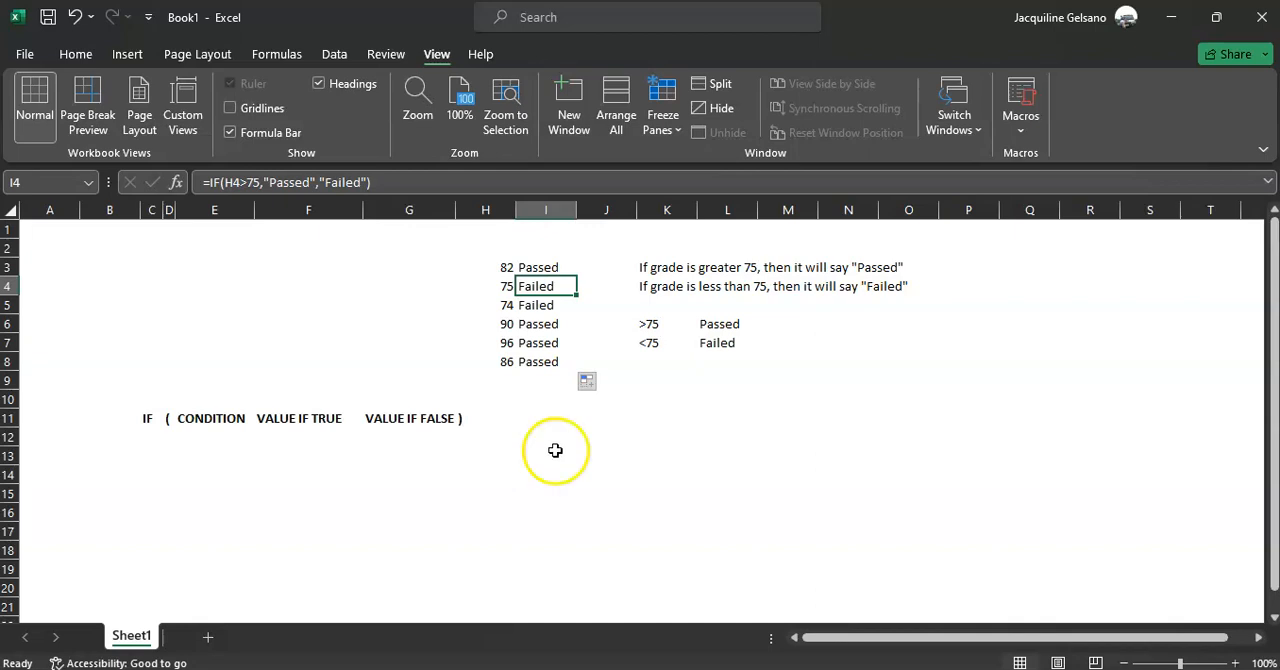
left_click(661, 320)
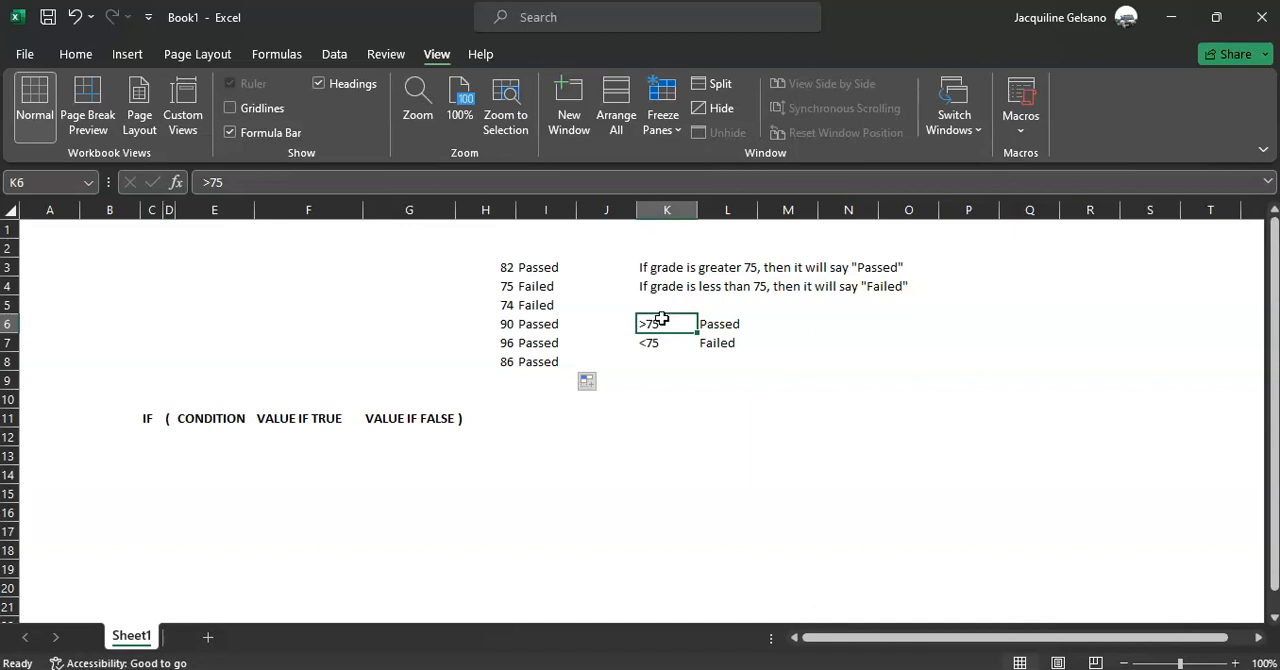
left_click(545, 267)
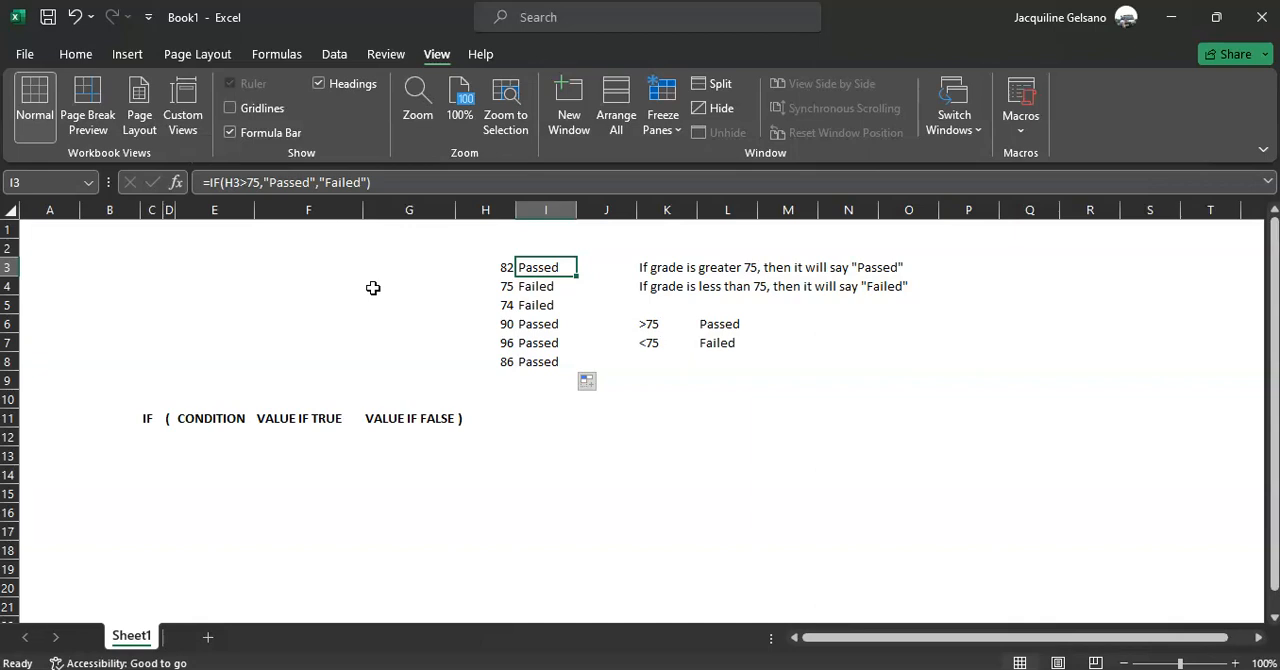
left_click(247, 186)
key("Delete")
type("4.")
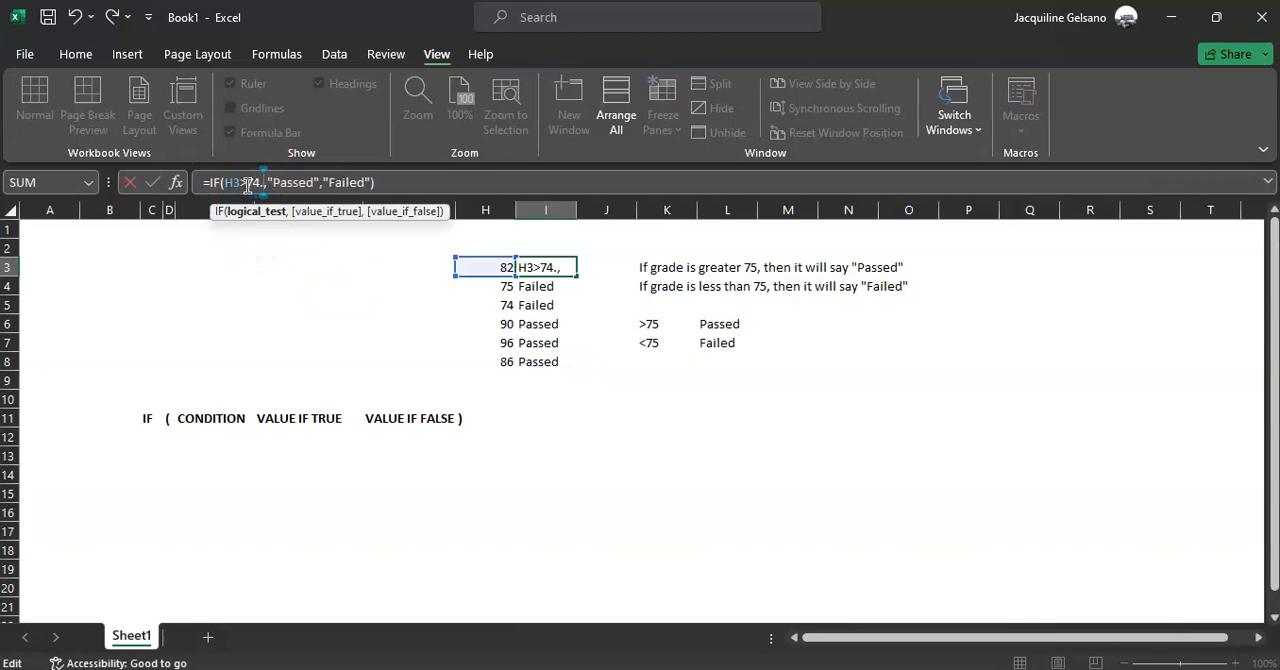
type("5")
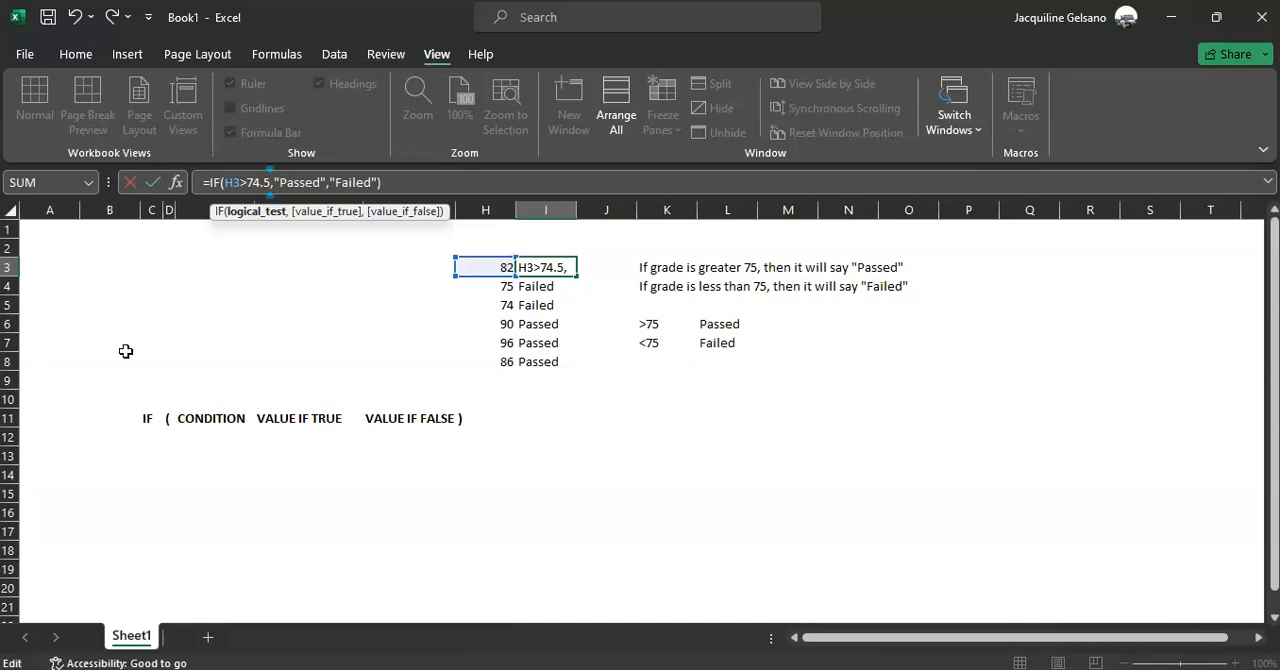
key("Return")
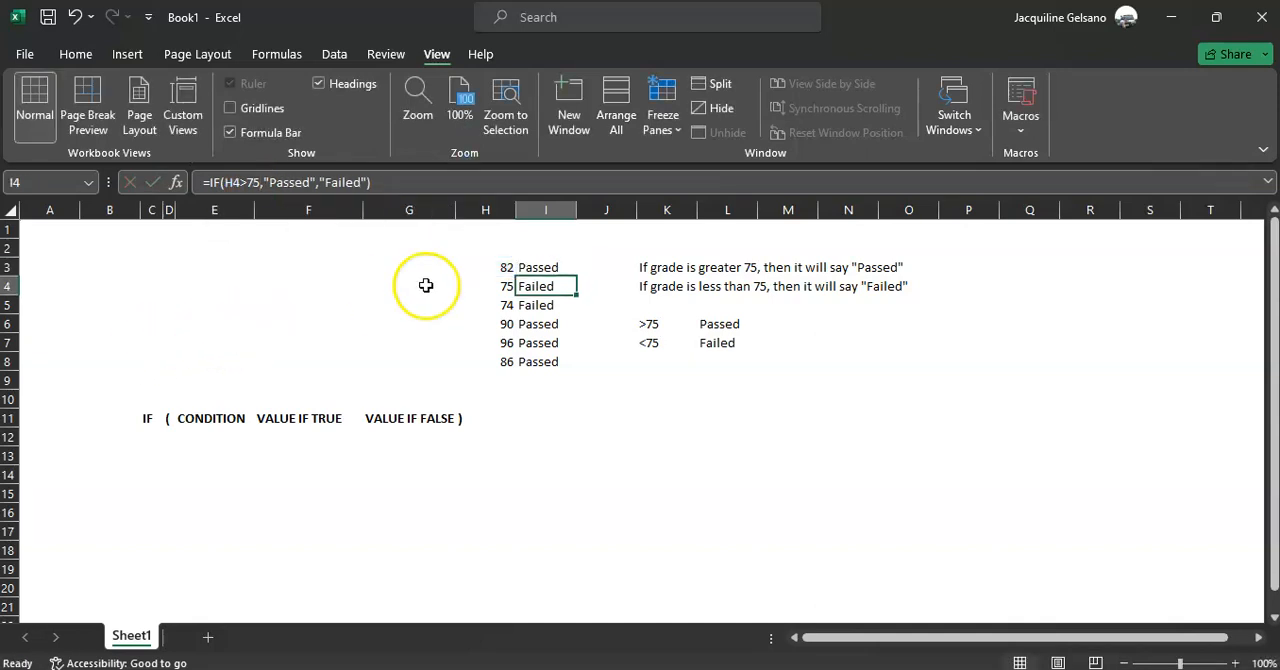
Fill the revised I3 formula down to I8 and check the formula in I4
left_click(560, 268)
left_click_drag(577, 280, 570, 370)
left_click(566, 455)
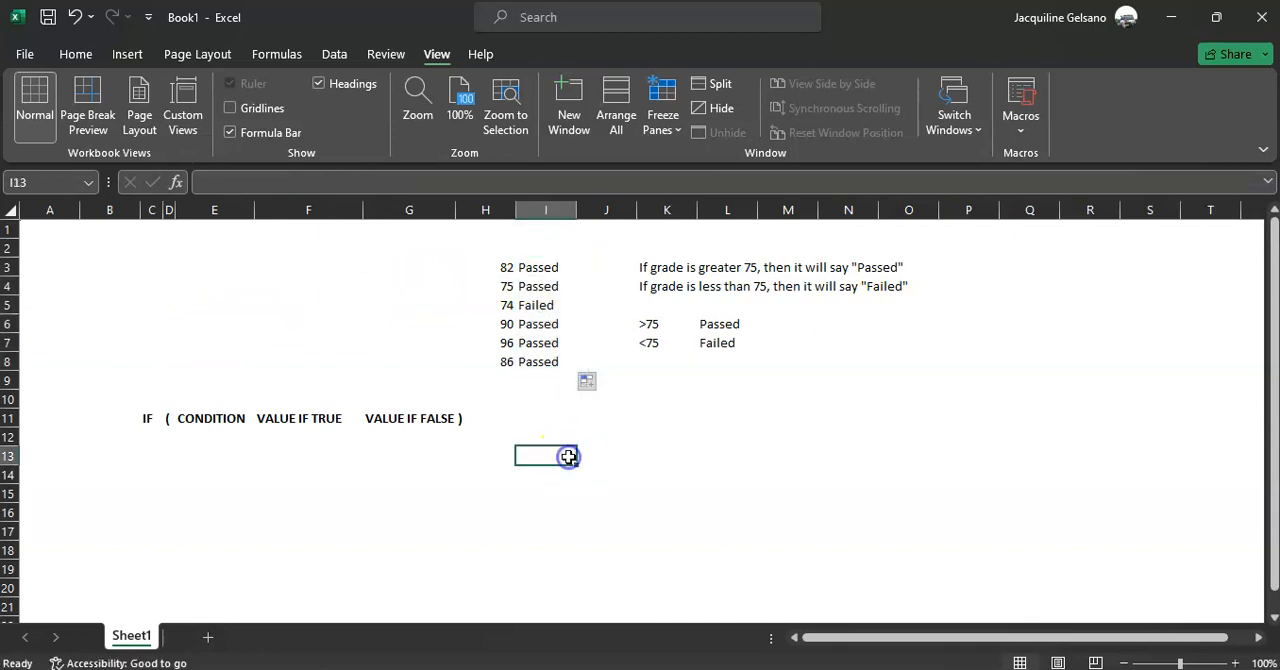
left_click(538, 284)
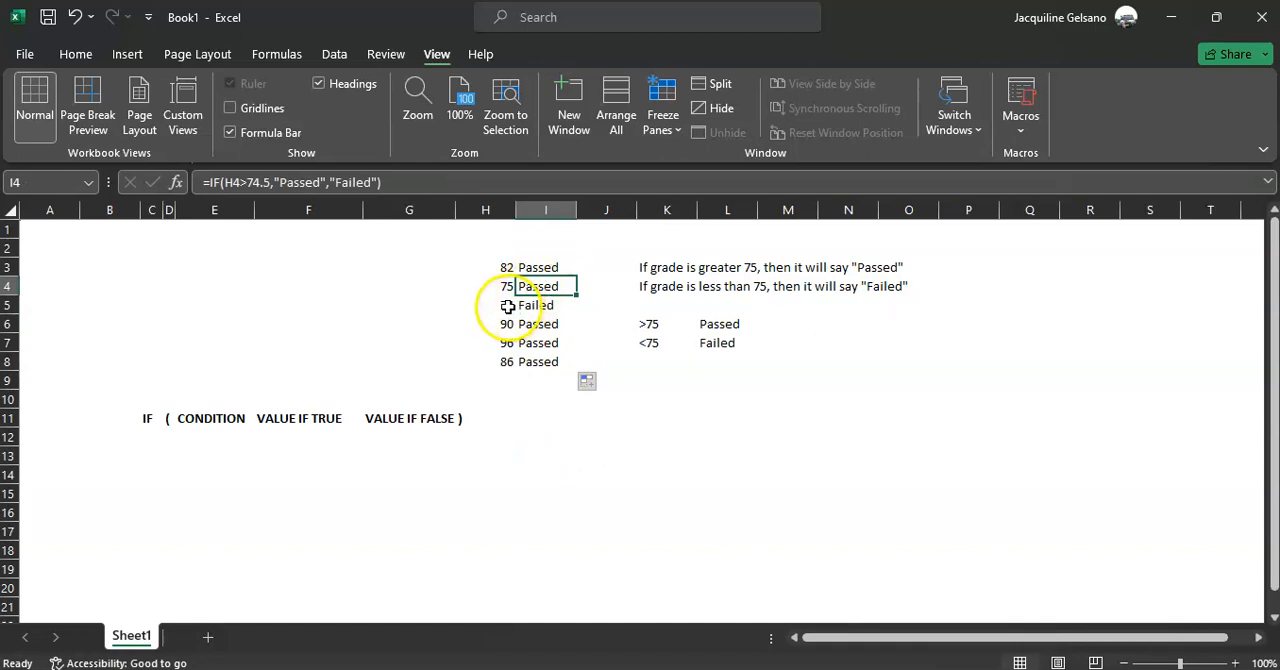
left_click(507, 306)
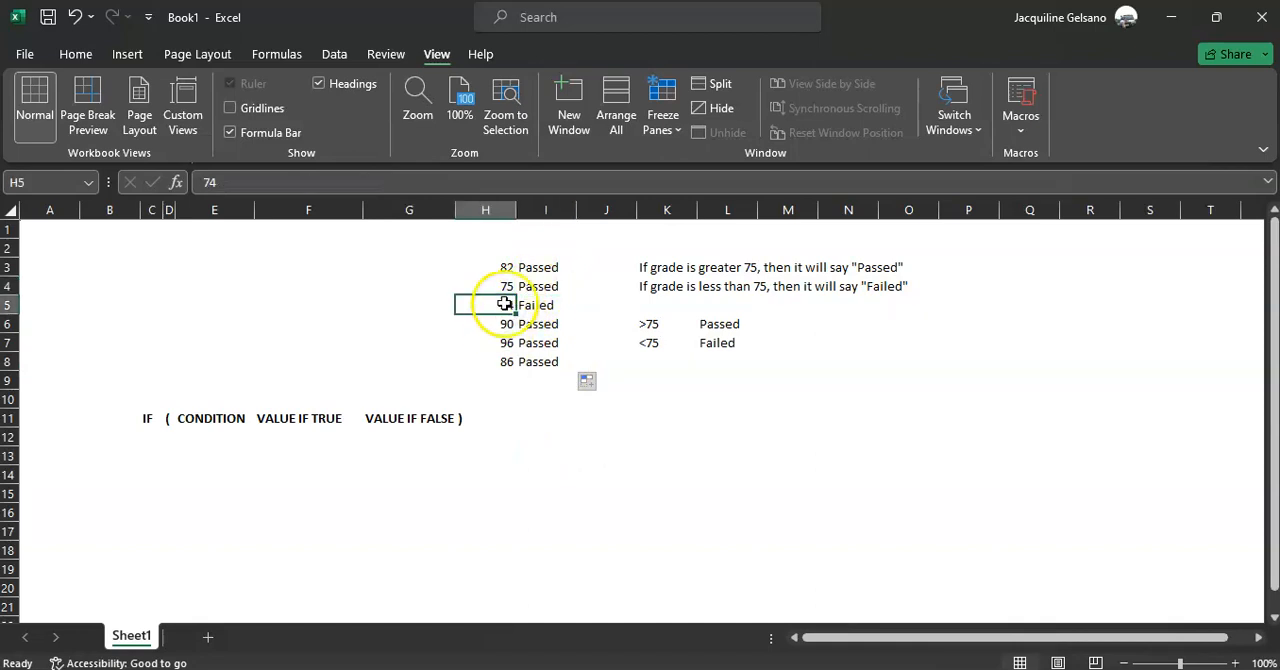
Set the grade in H3 to 74.49 to test the formula just below the threshold
left_click(498, 268)
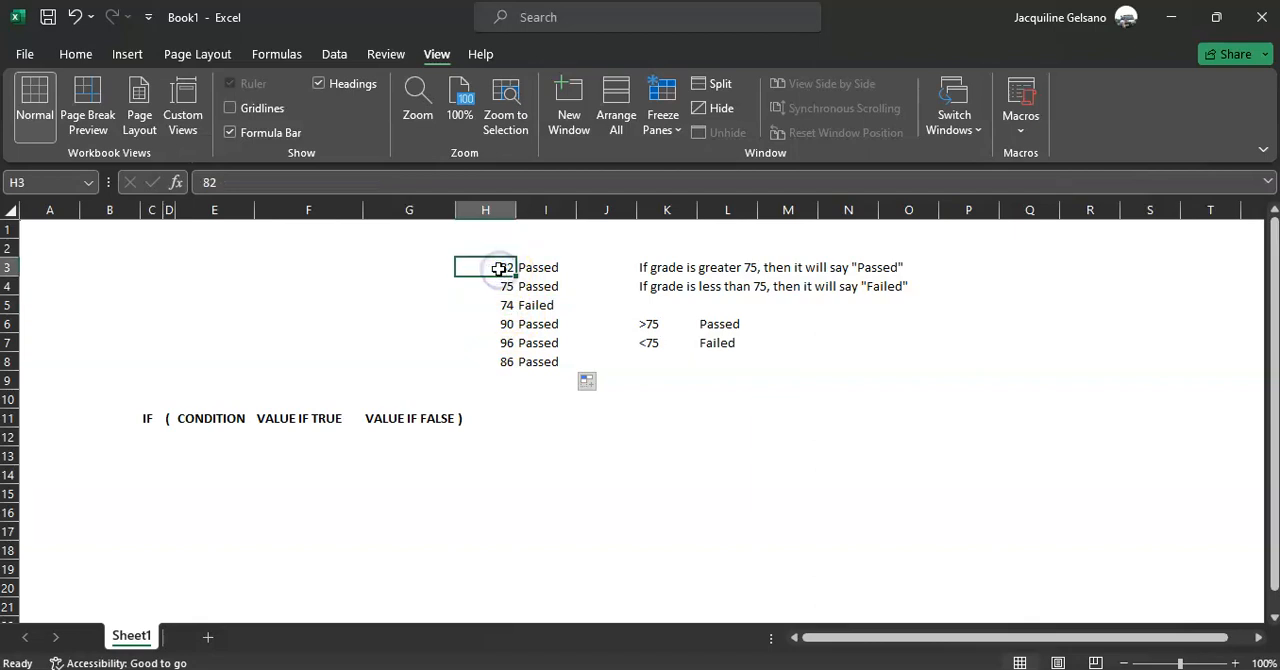
type("74.49")
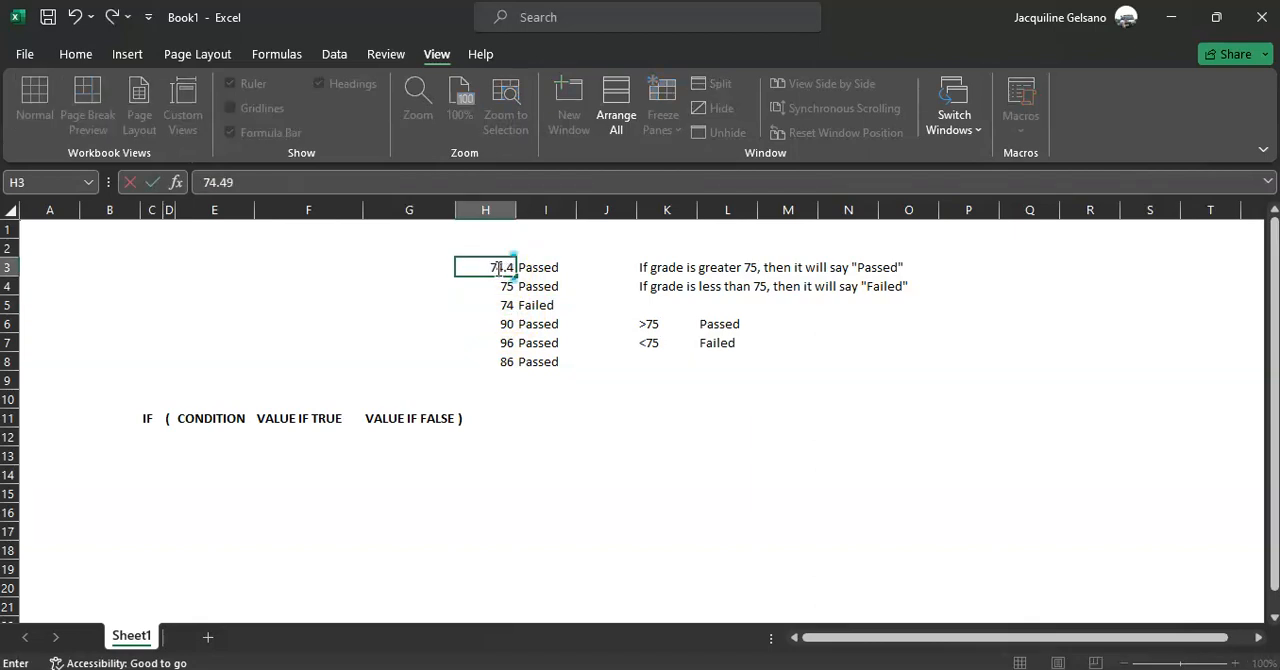
key("Return")
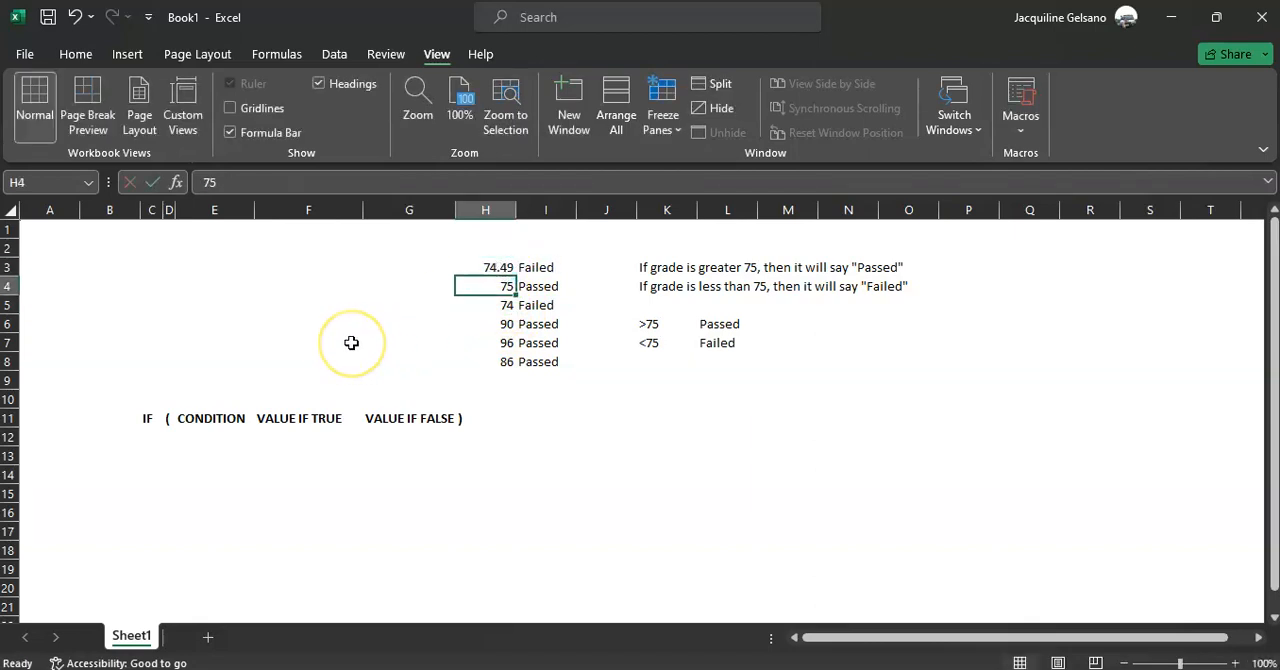
key("Up")
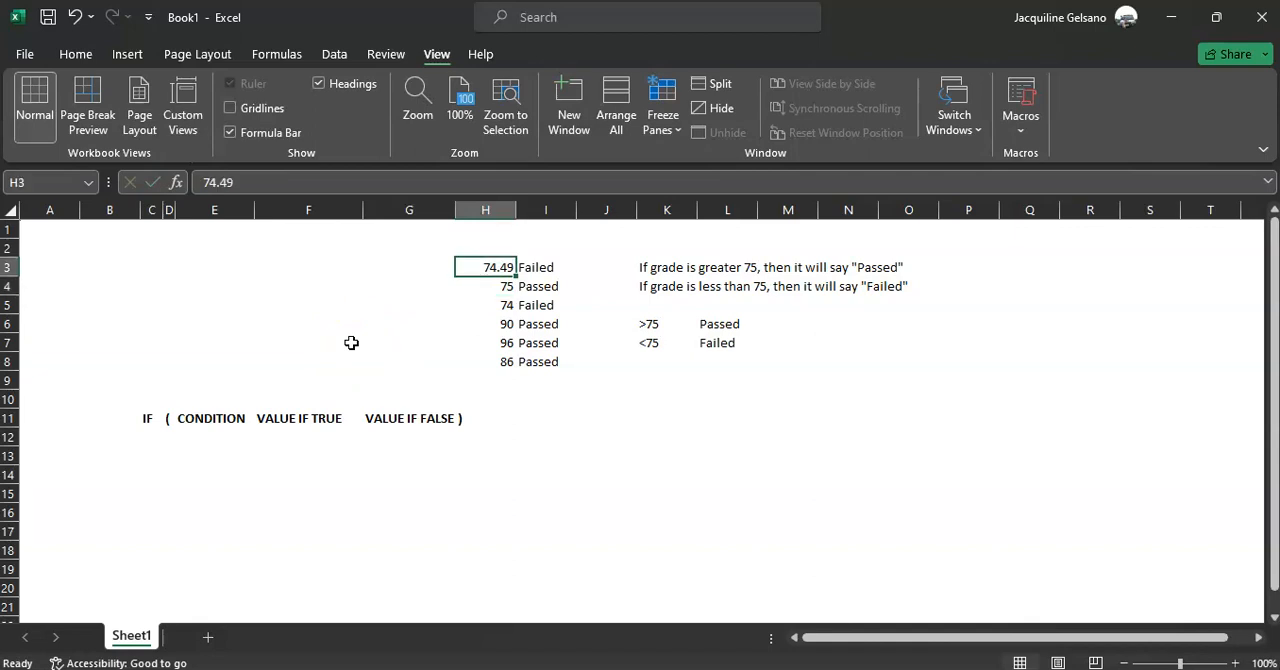
key("Down")
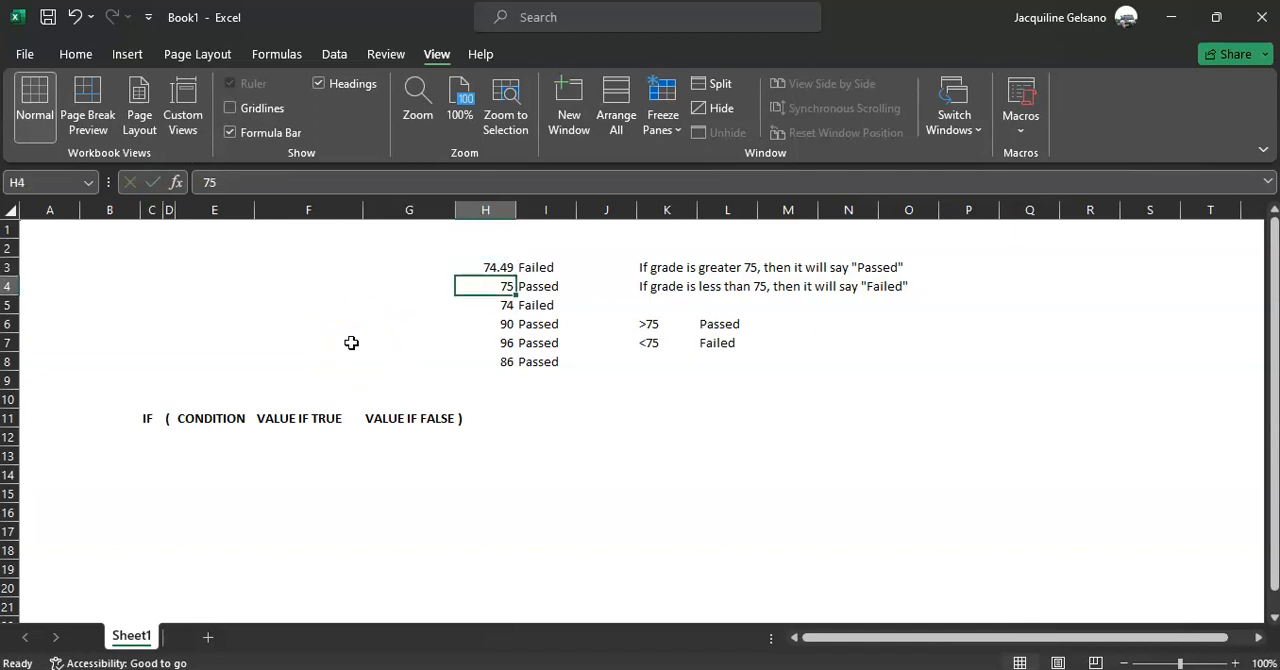
key("Up")
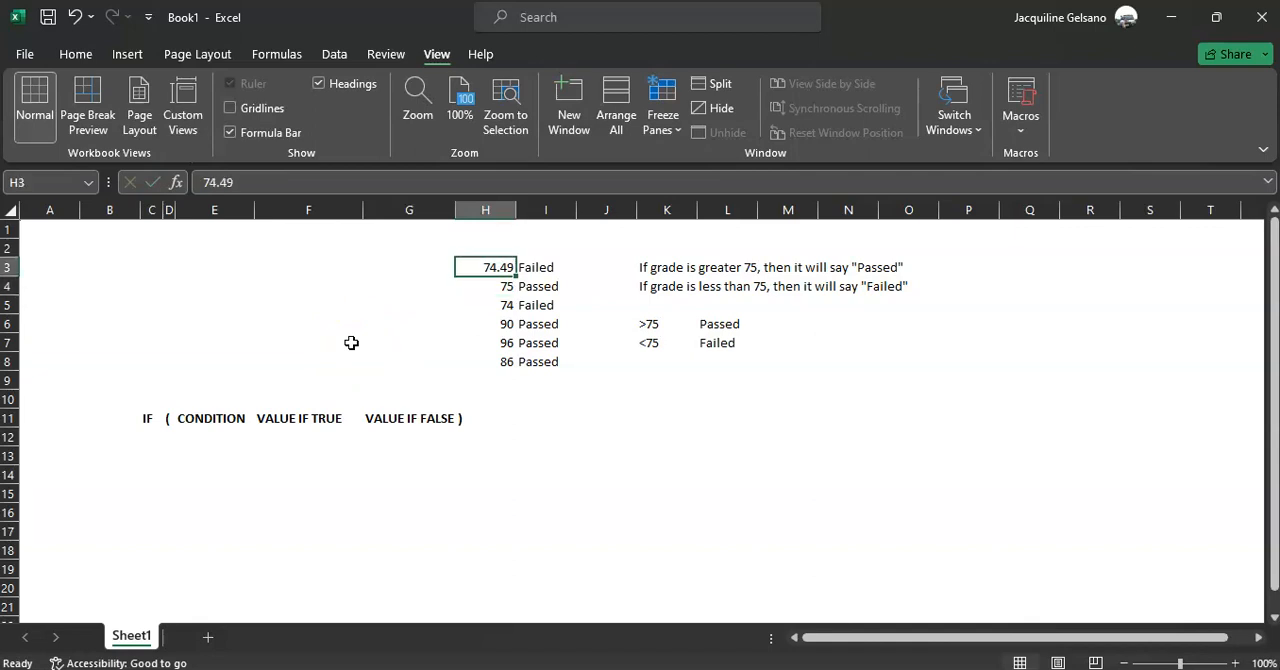
Set the grade in H3 to 74.51 and check the formula in I3 against the syntax row
left_click(266, 177)
key("BackSpace")
key("BackSpace")
type("51")
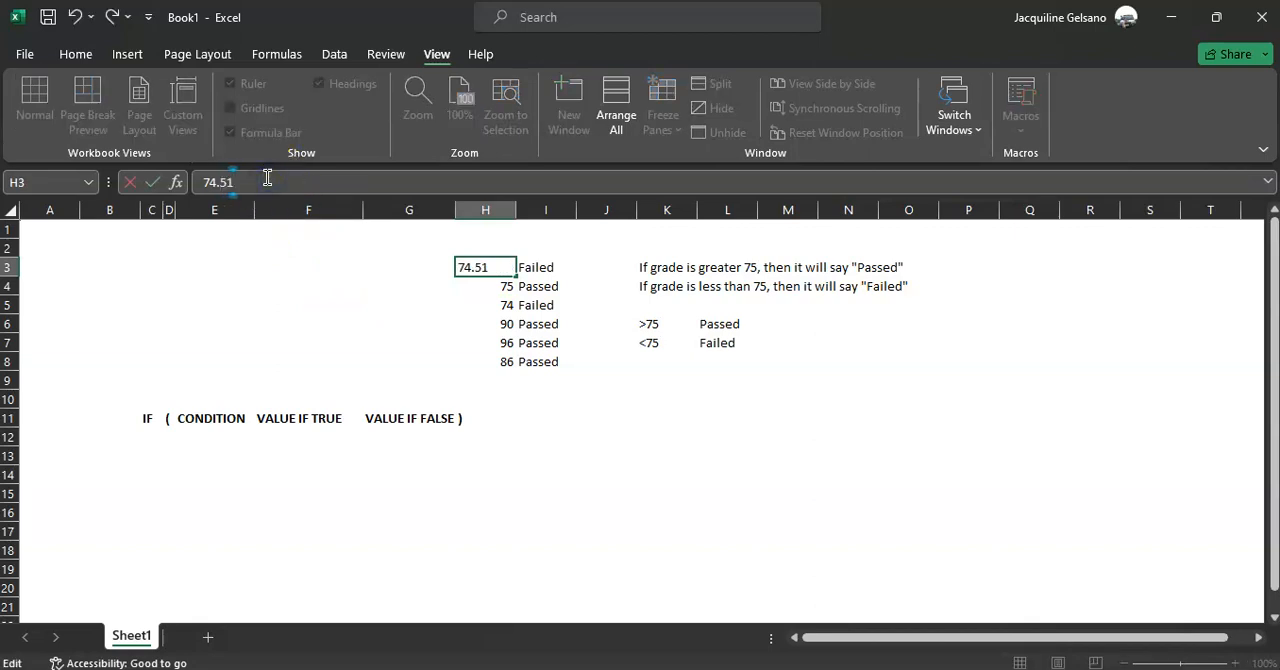
key("Return")
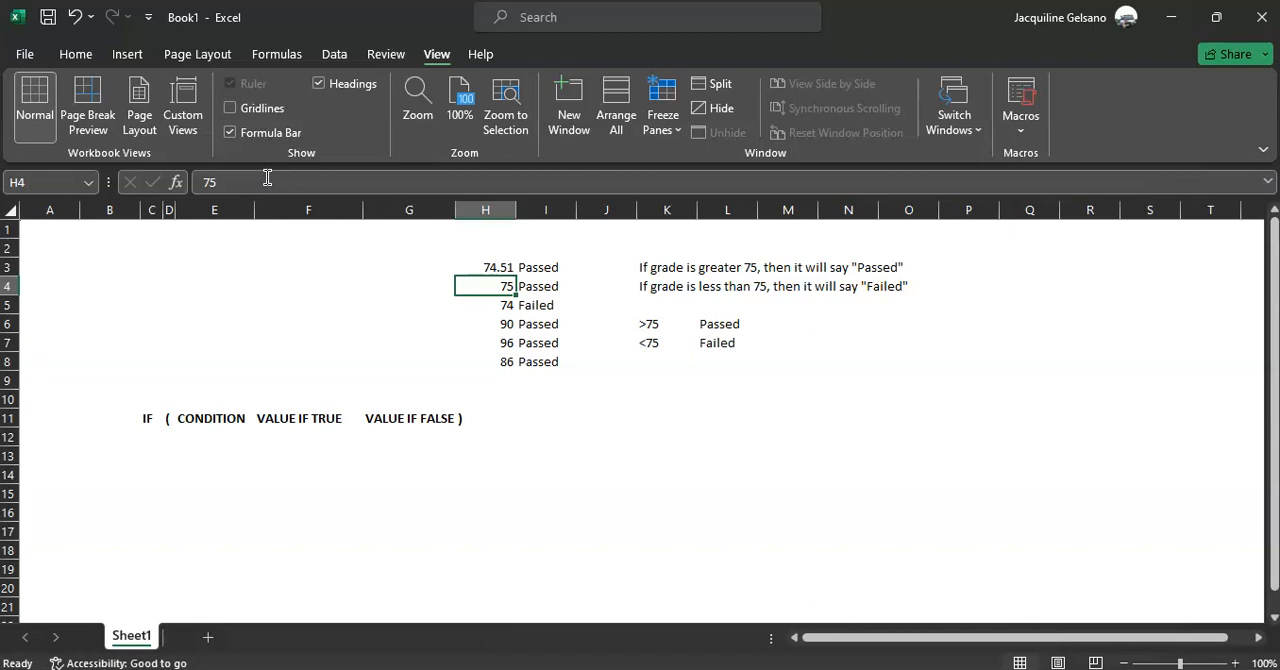
left_click(552, 267)
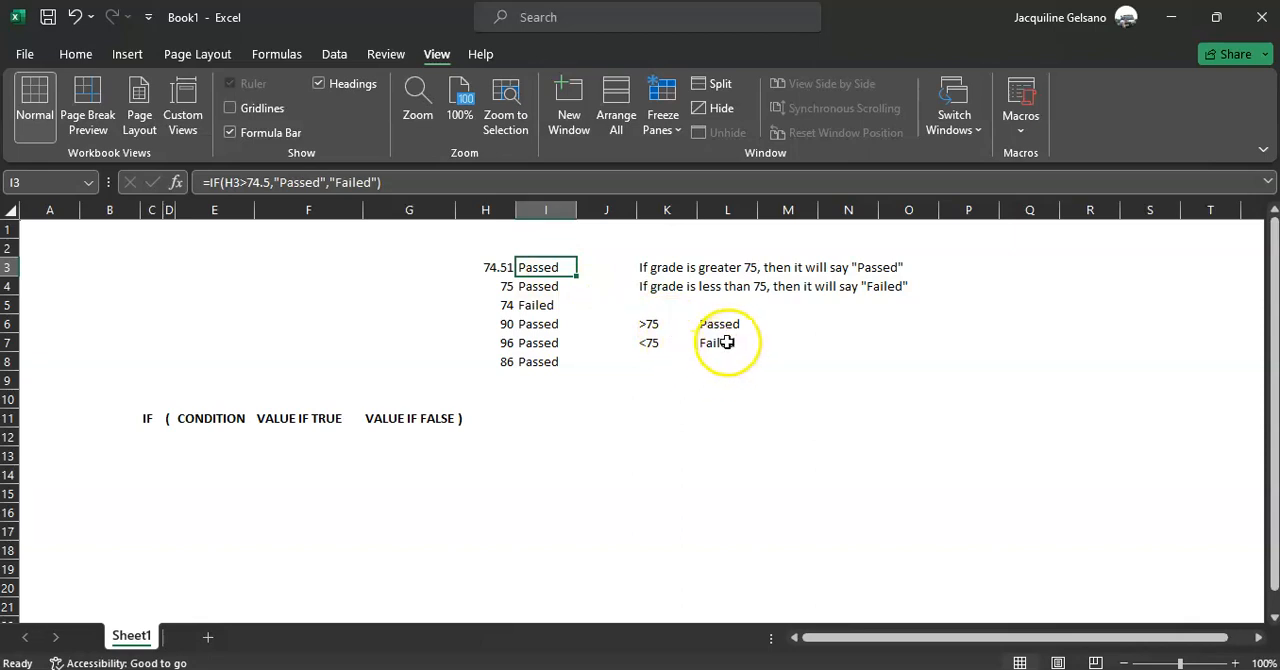
left_click(404, 414)
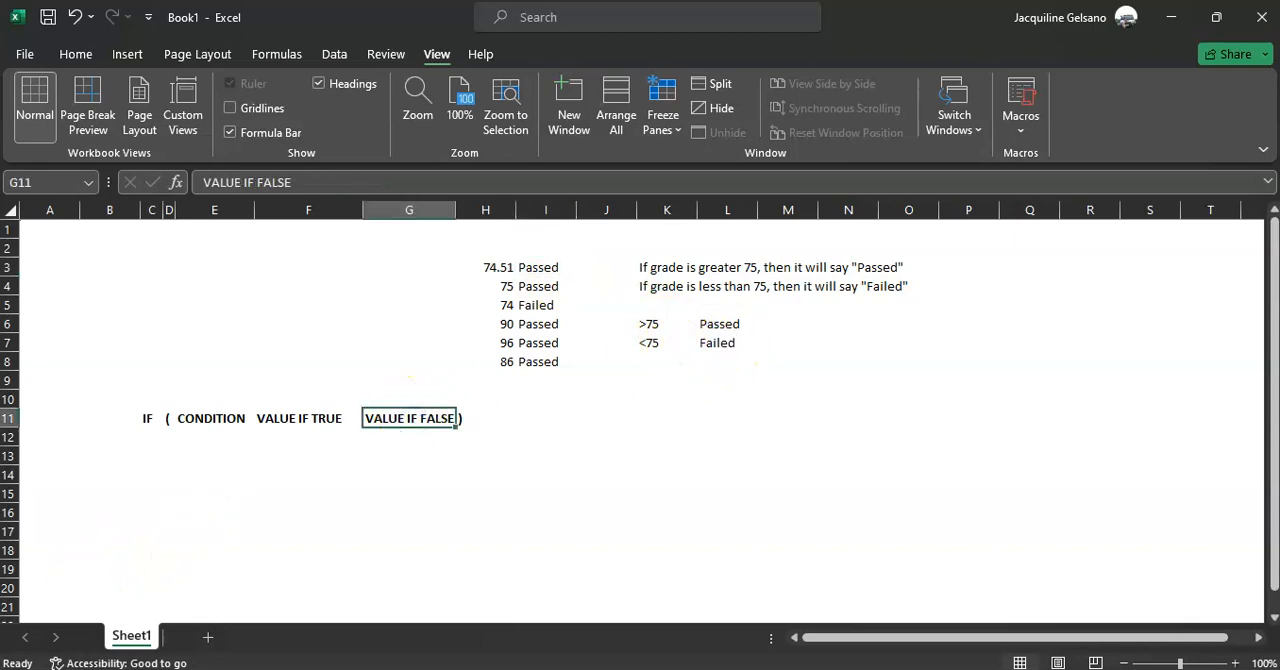